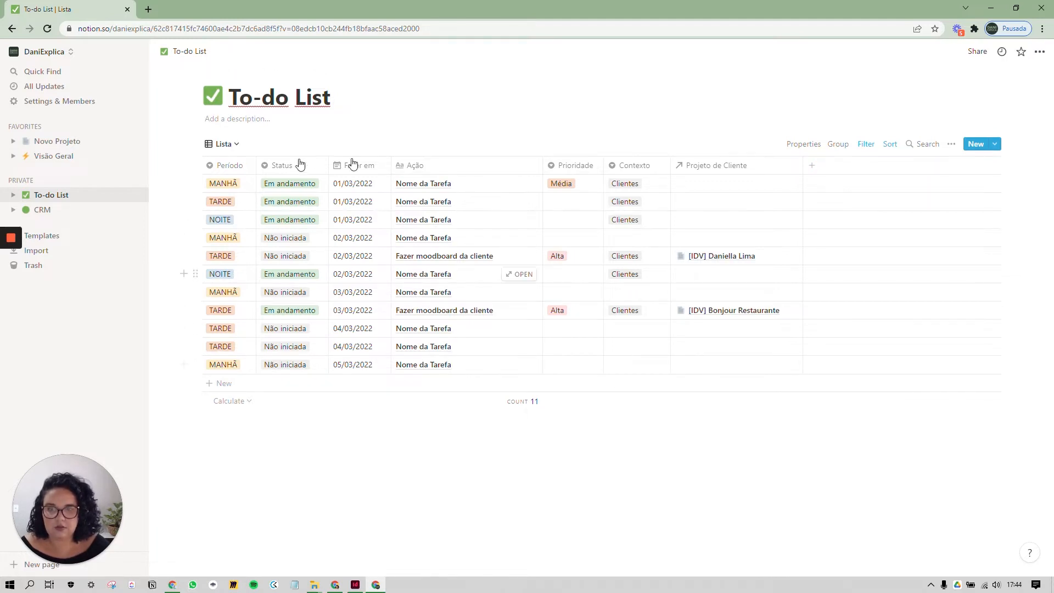
Reorder the database's view list so Calendário comes directly after Lista, and open the Calendário view
{"action": "left_click", "coordinate": [235, 145]}
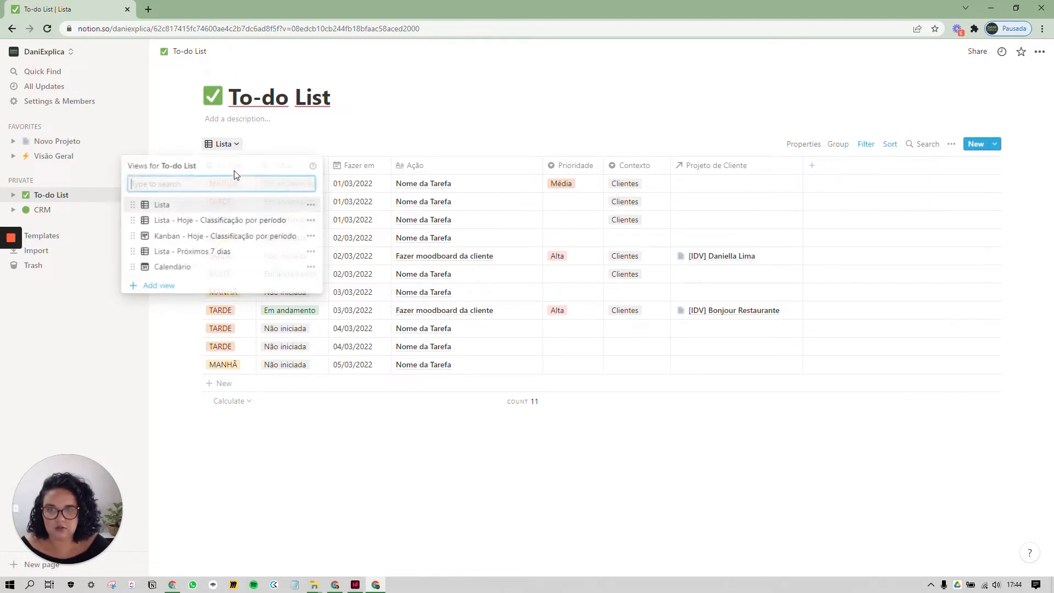
{"action": "left_click", "coordinate": [373, 140]}
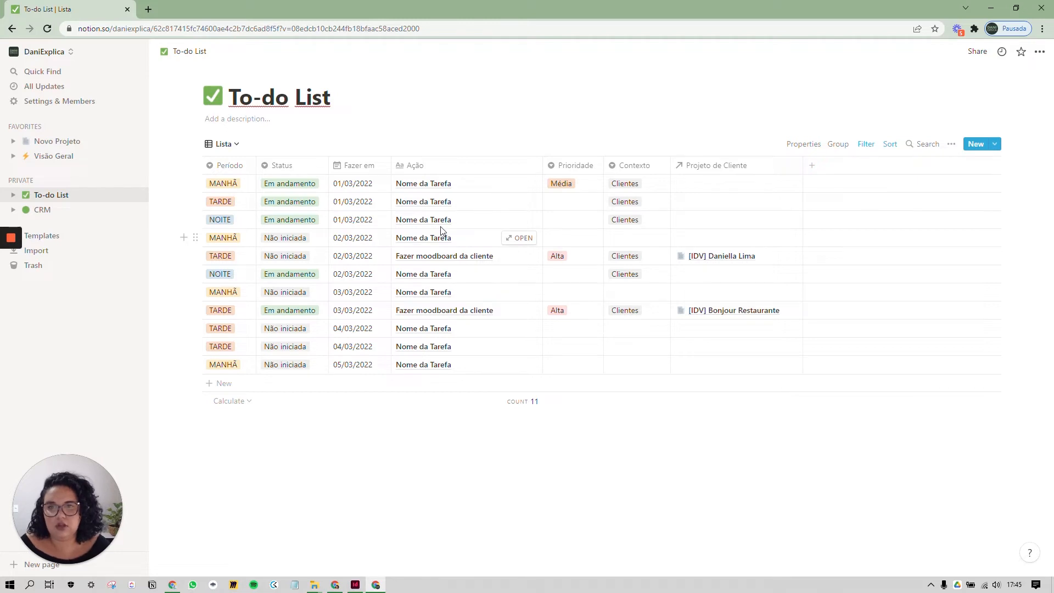
{"action": "left_click", "coordinate": [224, 144]}
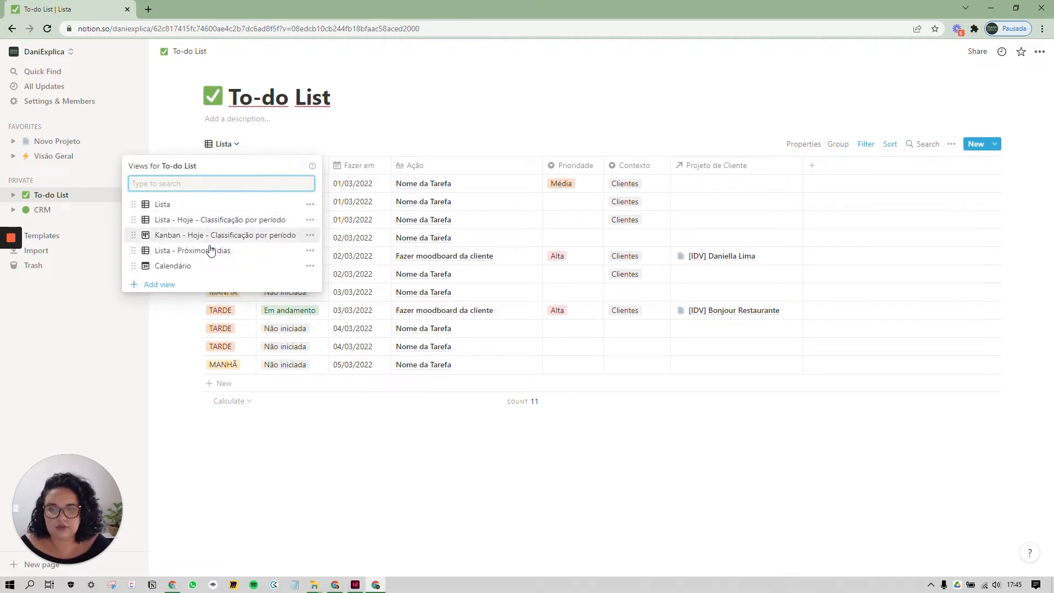
{"action": "left_click_drag", "start_coordinate": [201, 266], "coordinate": [192, 223]}
{"action": "left_click", "coordinate": [205, 221]}
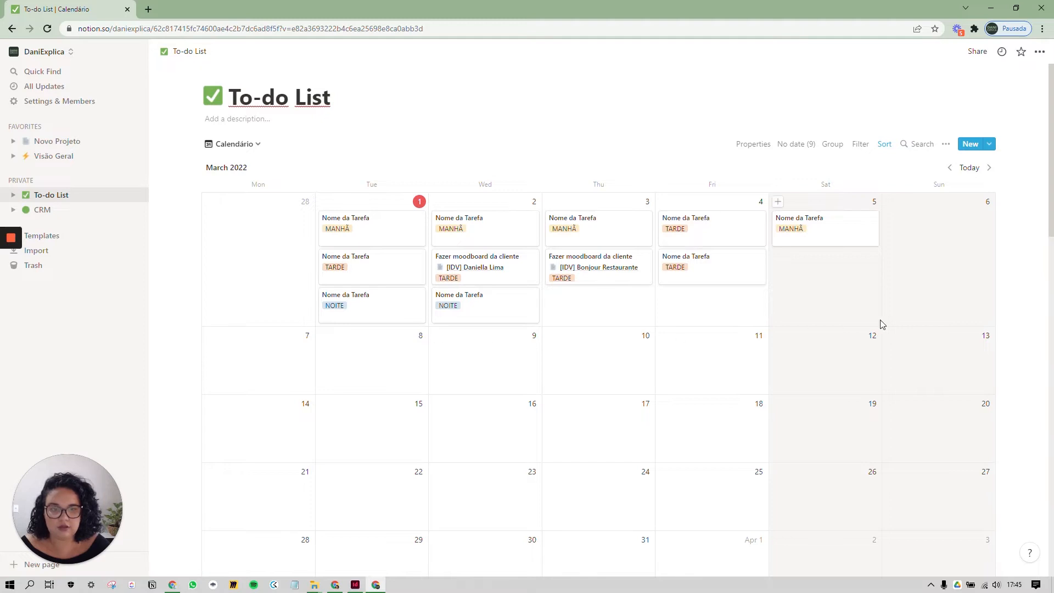
Look through the March calendar and switch to the Lista - Hoje - Classificação por período view
{"action": "scroll", "coordinate": [549, 275], "scroll_direction": "down", "scroll_amount": 3}
{"action": "scroll", "coordinate": [549, 407], "scroll_direction": "down", "scroll_amount": 2}
{"action": "scroll", "coordinate": [691, 407], "scroll_direction": "down", "scroll_amount": 10}
{"action": "scroll", "coordinate": [673, 419], "scroll_direction": "up", "scroll_amount": 11}
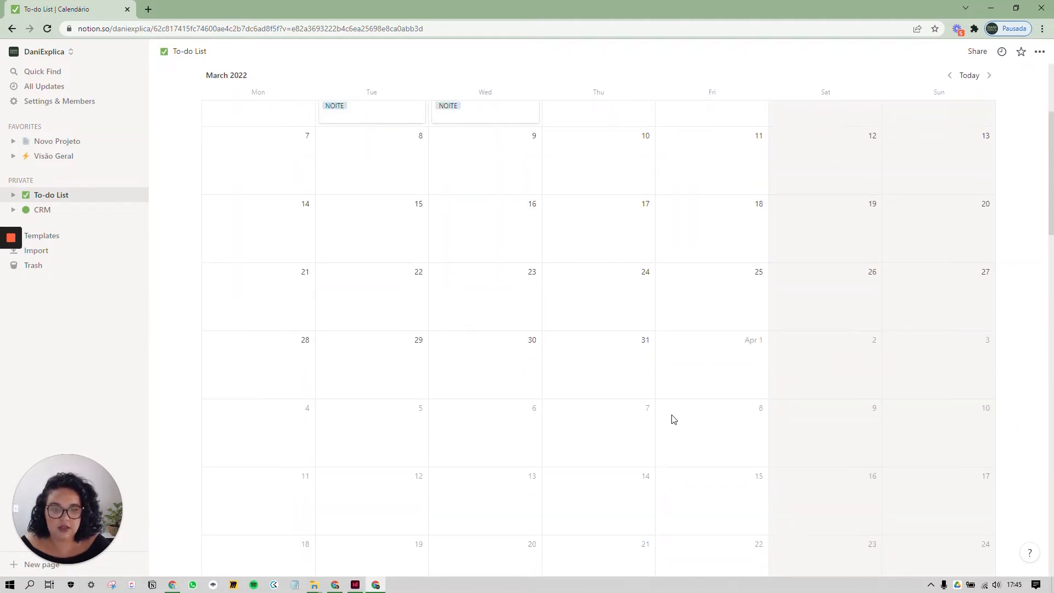
{"action": "scroll", "coordinate": [673, 419], "scroll_direction": "up", "scroll_amount": 3}
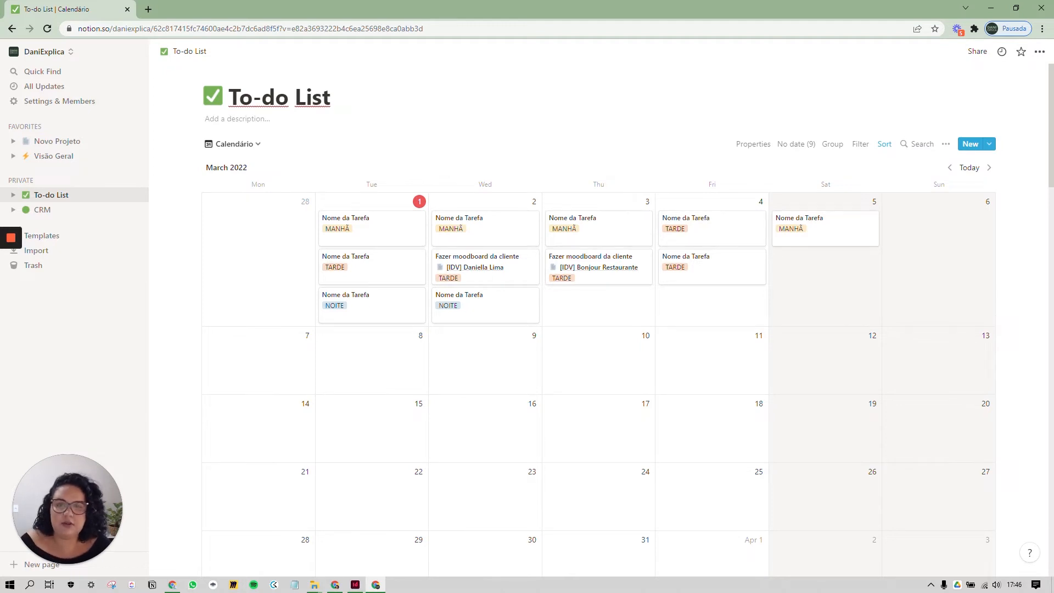
{"action": "left_click", "coordinate": [231, 146]}
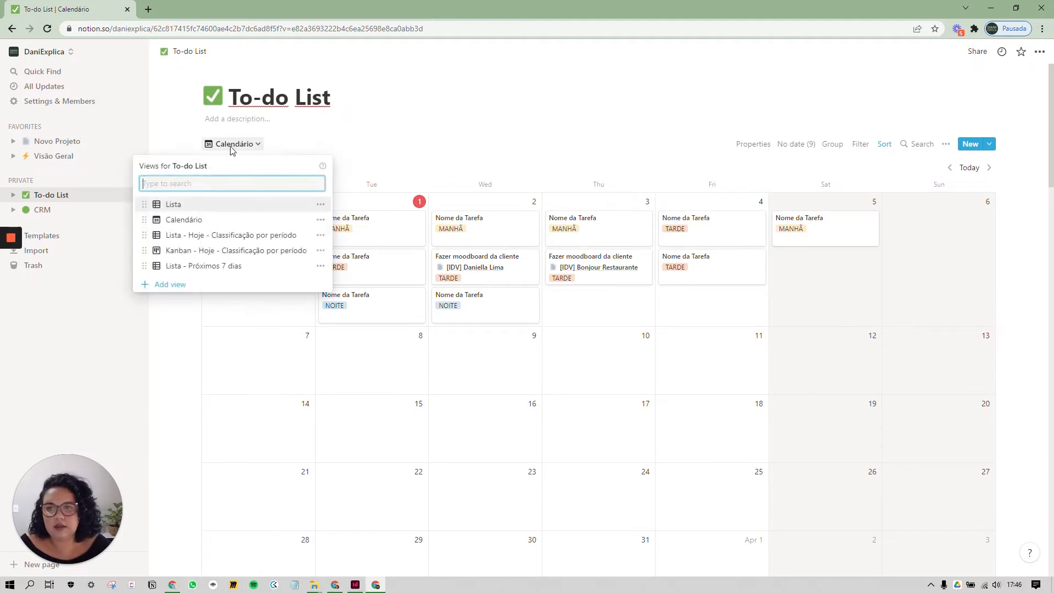
{"action": "left_click", "coordinate": [181, 240]}
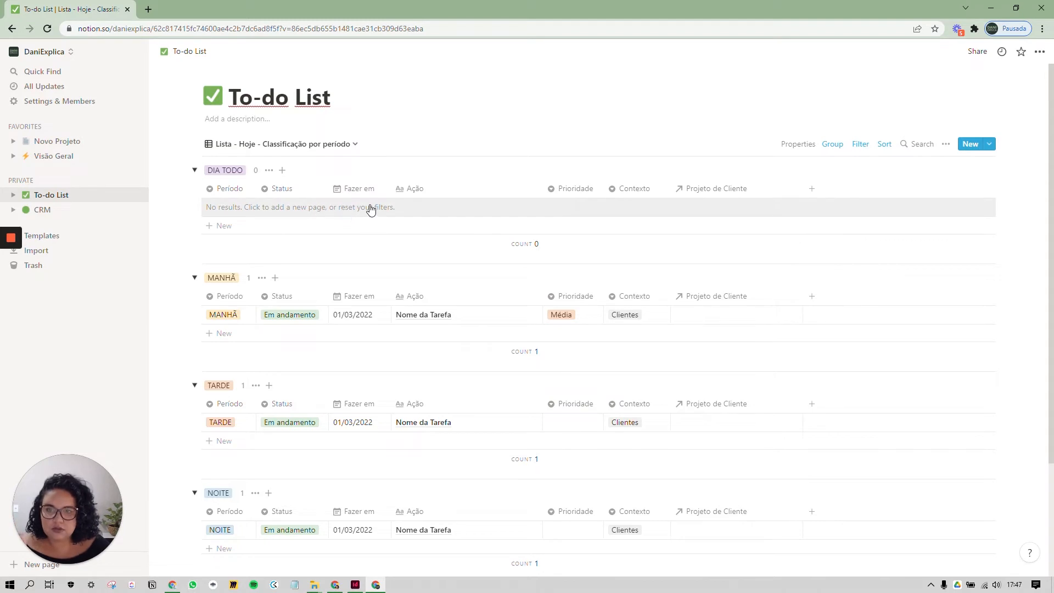
{"action": "left_click", "coordinate": [307, 147]}
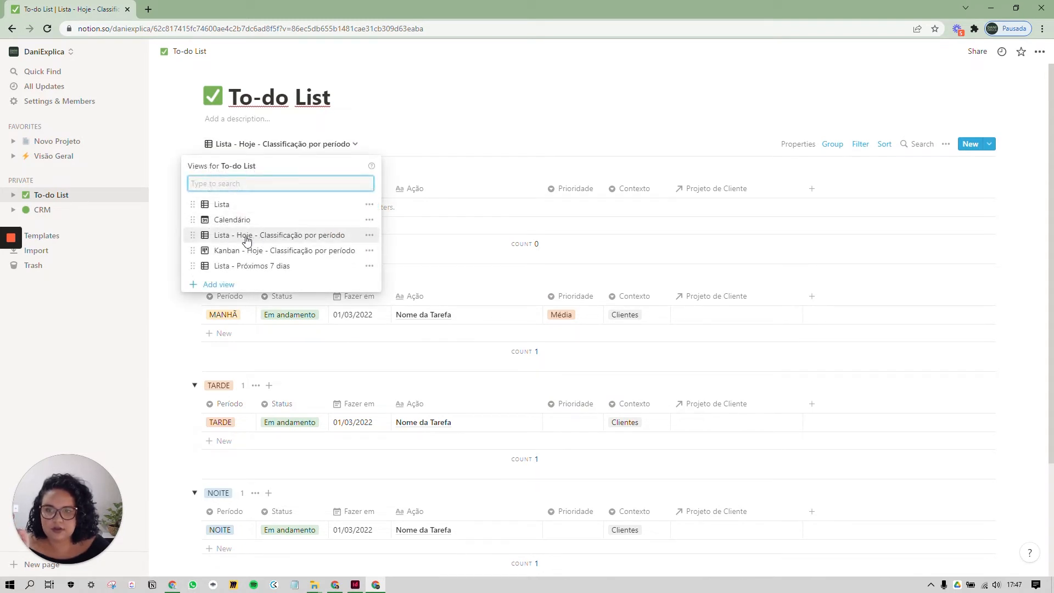
{"action": "left_click", "coordinate": [458, 160]}
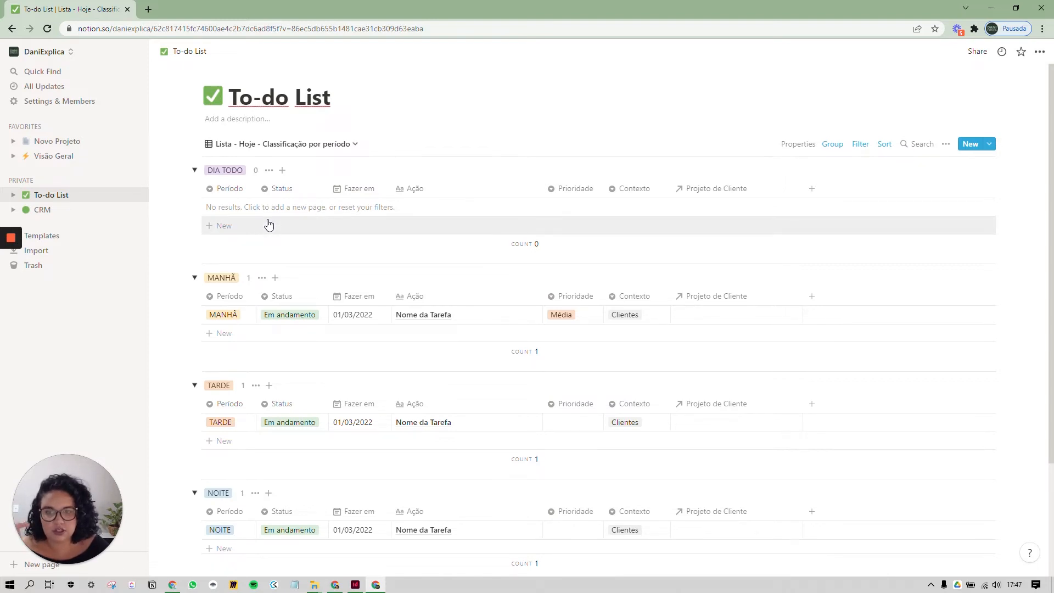
Collapse the DIA TODO, TARDE and NOITE groups, leaving the MANHÃ group expanded
{"action": "scroll", "coordinate": [530, 343], "scroll_direction": "down", "scroll_amount": 1}
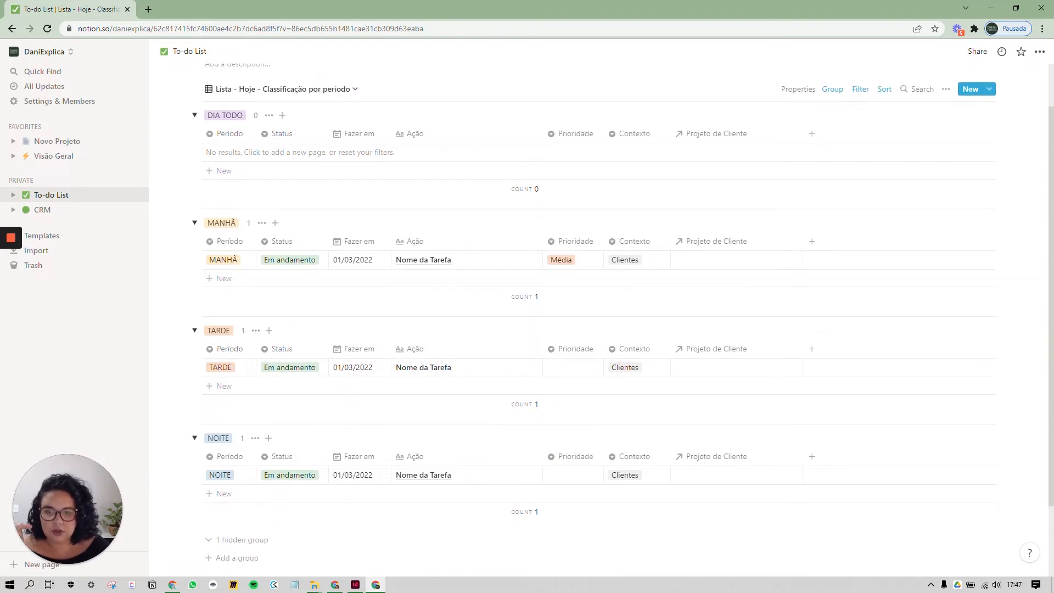
{"action": "scroll", "coordinate": [417, 390], "scroll_direction": "down", "scroll_amount": 2}
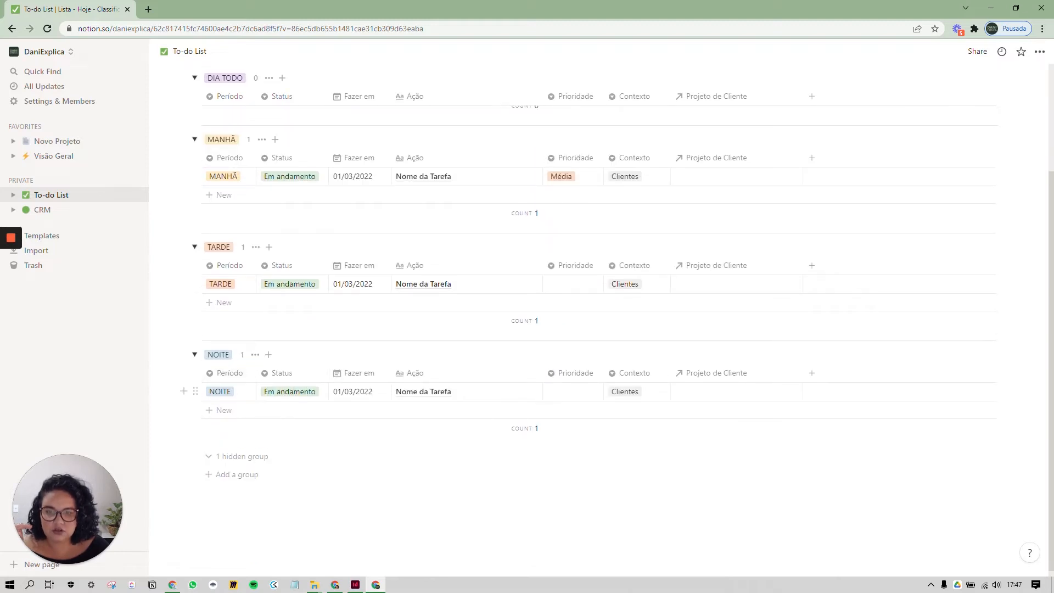
{"action": "scroll", "coordinate": [417, 390], "scroll_direction": "up", "scroll_amount": 3}
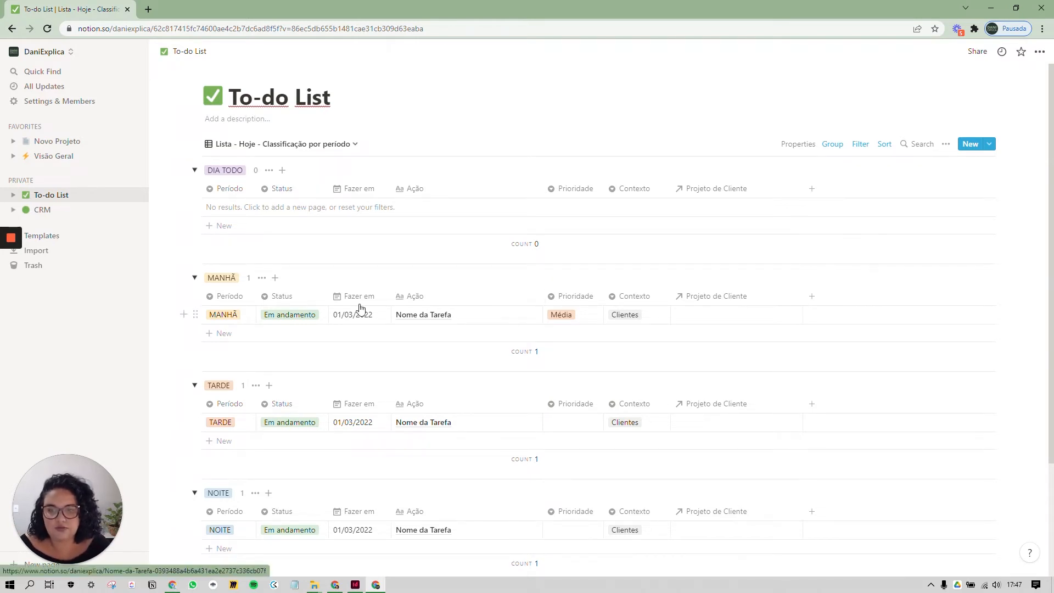
{"action": "left_click", "coordinate": [195, 170]}
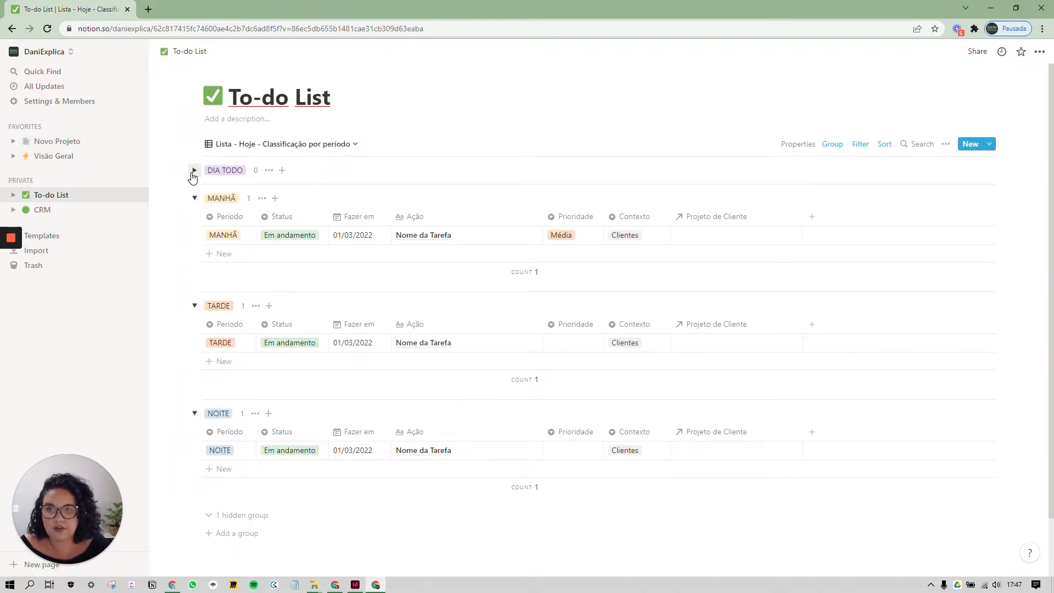
{"action": "left_click", "coordinate": [195, 306]}
{"action": "left_click", "coordinate": [195, 335]}
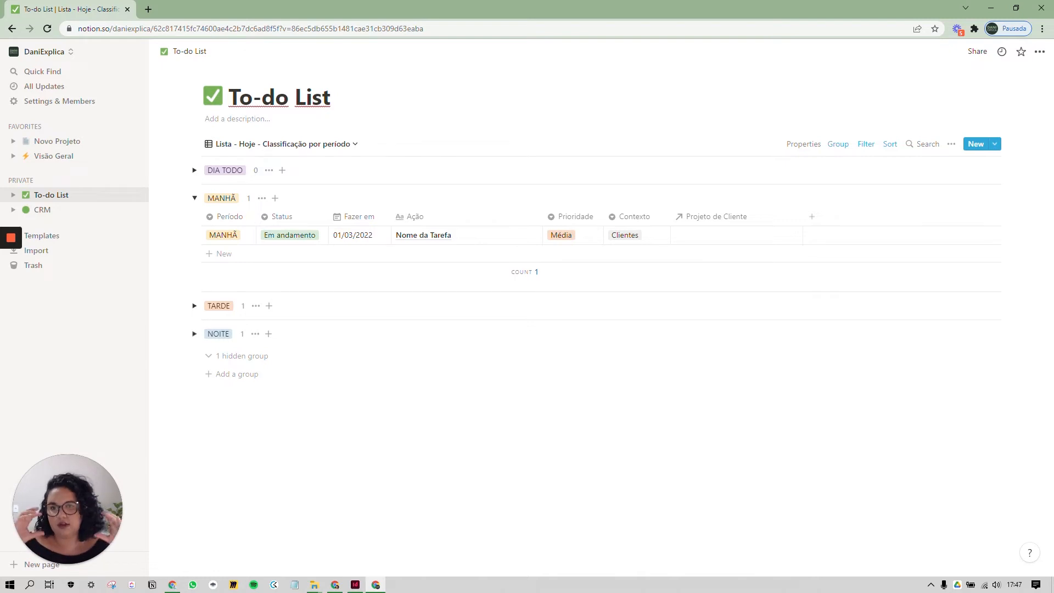
{"action": "left_click", "coordinate": [195, 199]}
{"action": "left_click", "coordinate": [195, 199]}
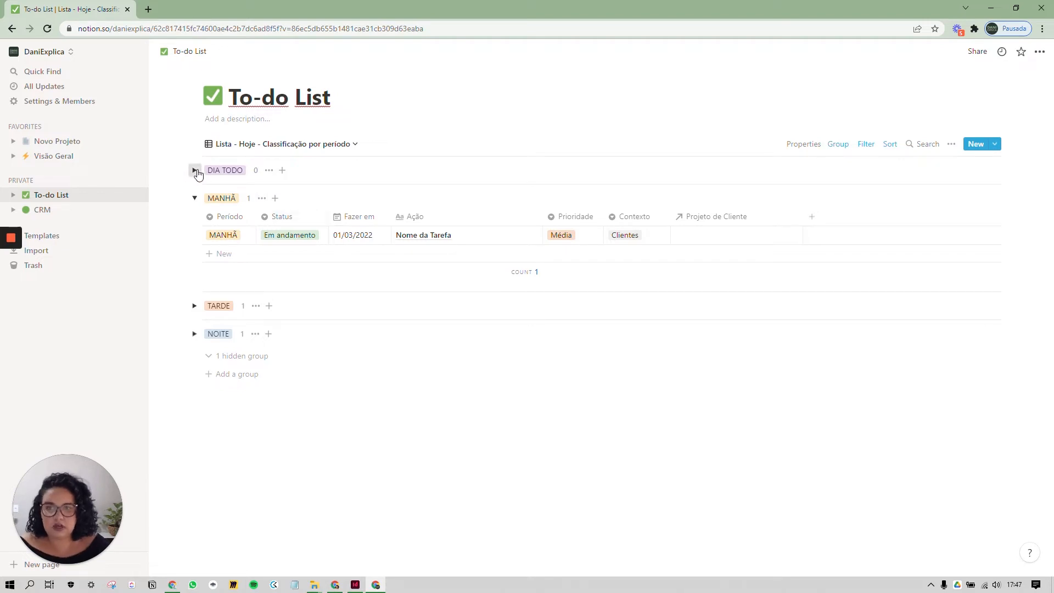
Expand the DIA TODO group and check the available priority options of the MANHÃ task
{"action": "left_click", "coordinate": [194, 170]}
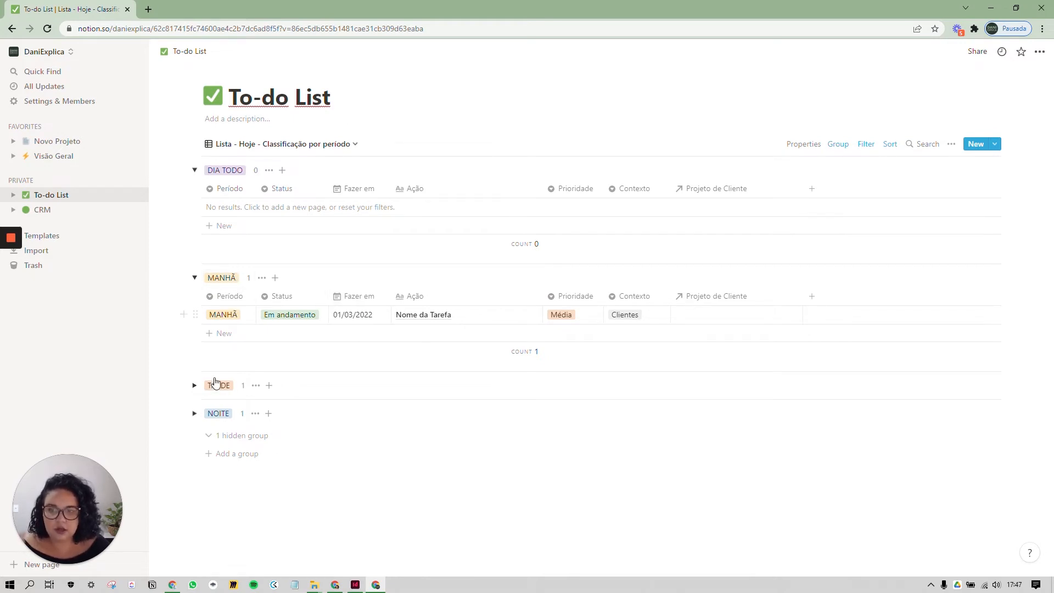
{"action": "left_click", "coordinate": [194, 386]}
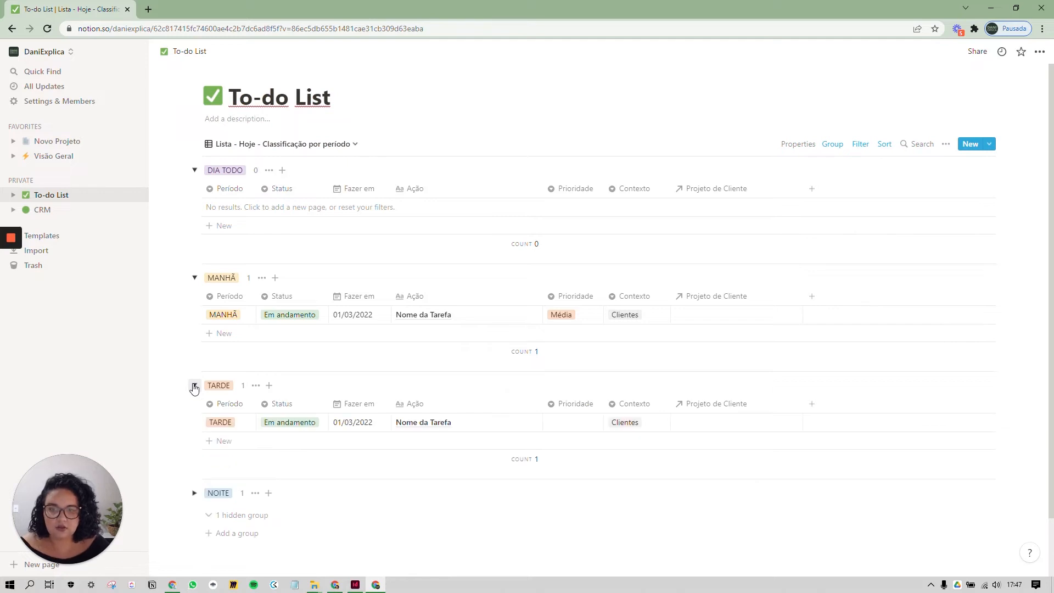
{"action": "left_click", "coordinate": [194, 387]}
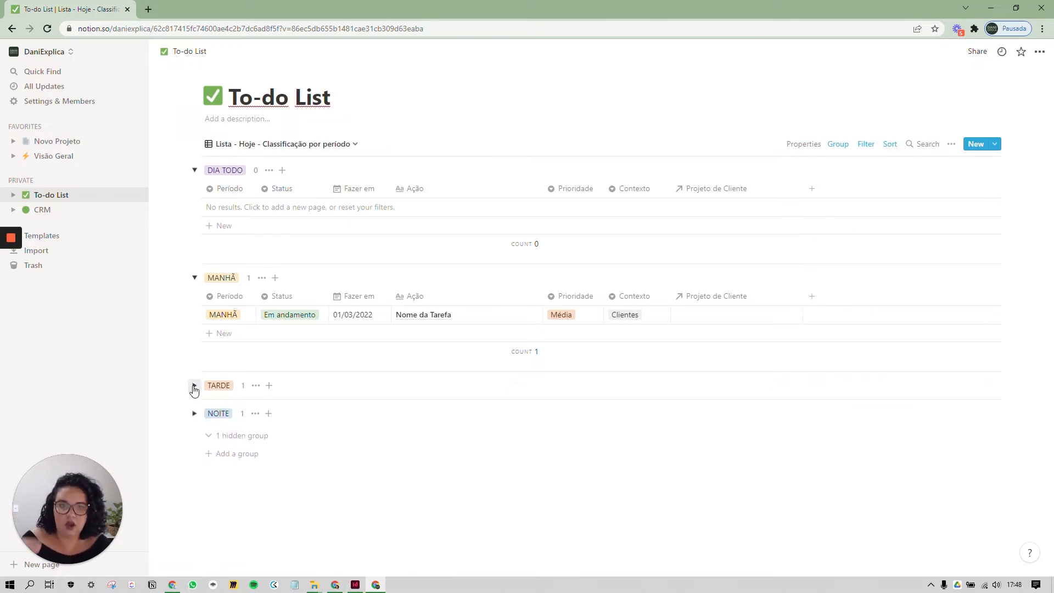
{"action": "left_click", "coordinate": [576, 318]}
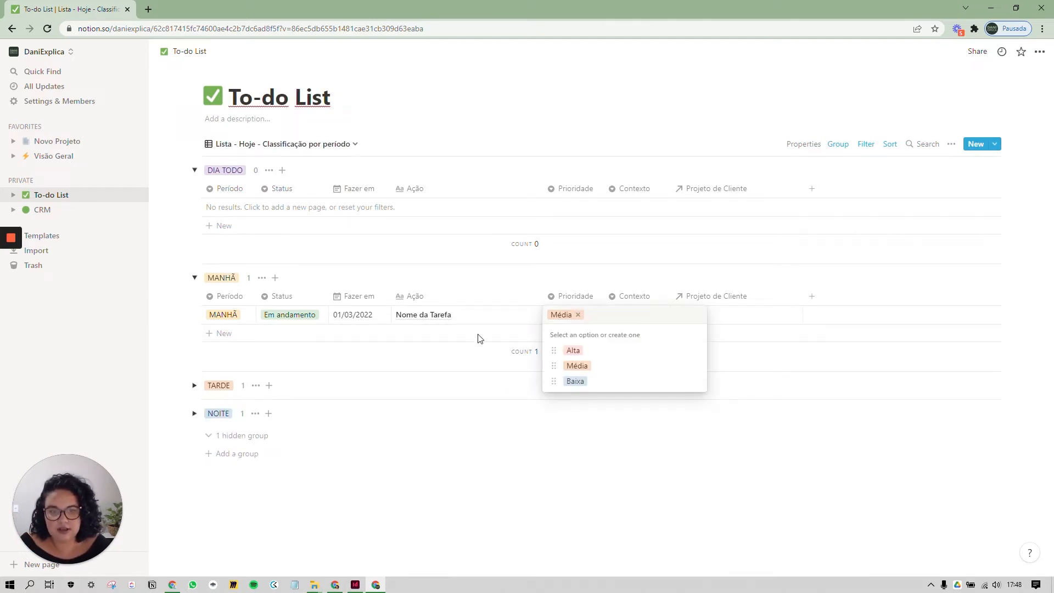
{"action": "key", "text": "Escape"}
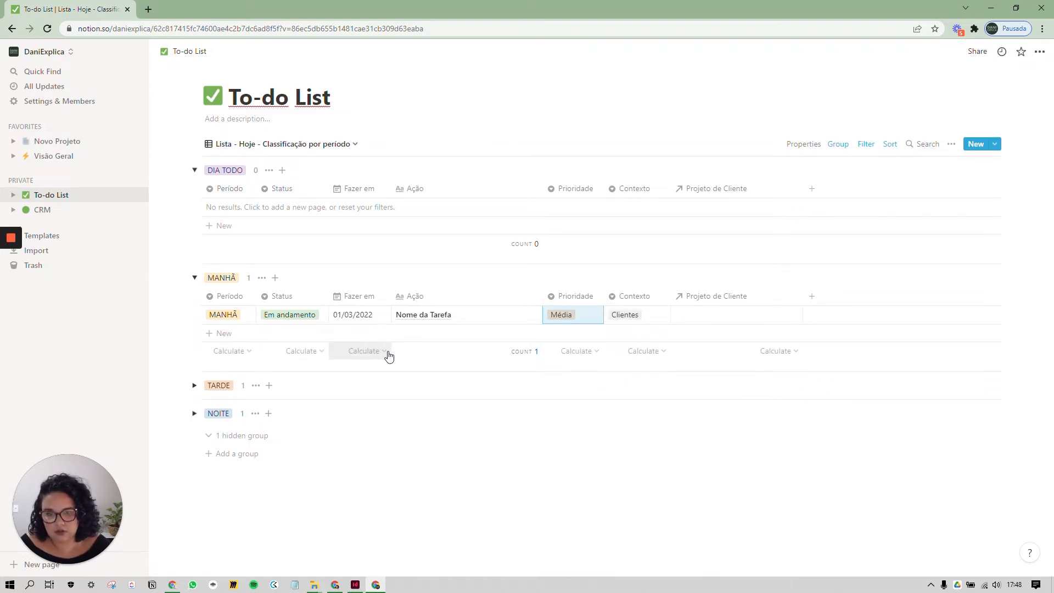
Switch to the Kanban - Hoje - Classificação por período view and try moving the MANHÃ task card to the TARDE column
{"action": "left_click", "coordinate": [333, 144]}
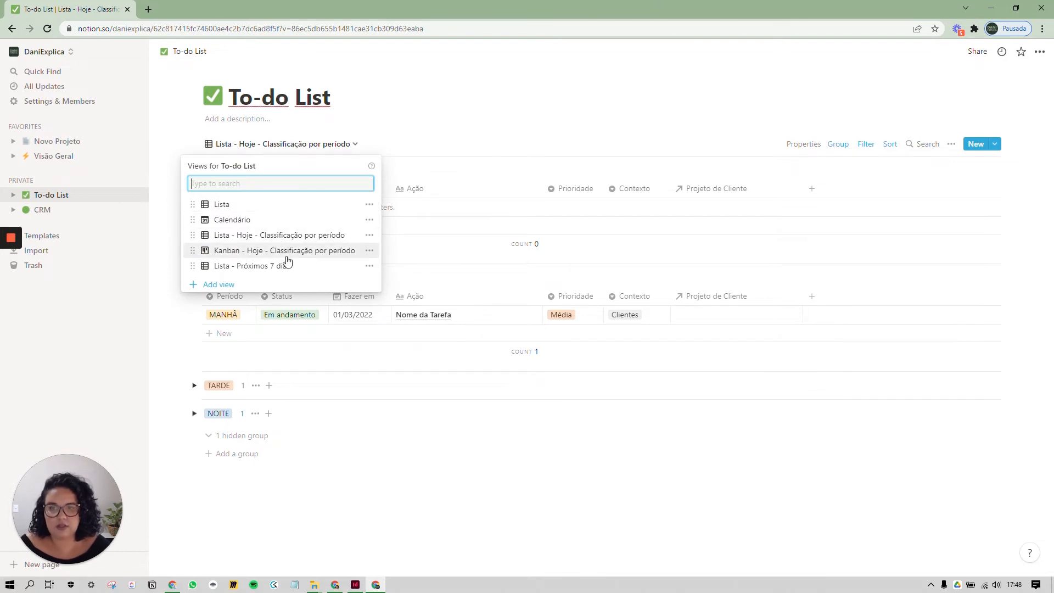
{"action": "left_click", "coordinate": [254, 250]}
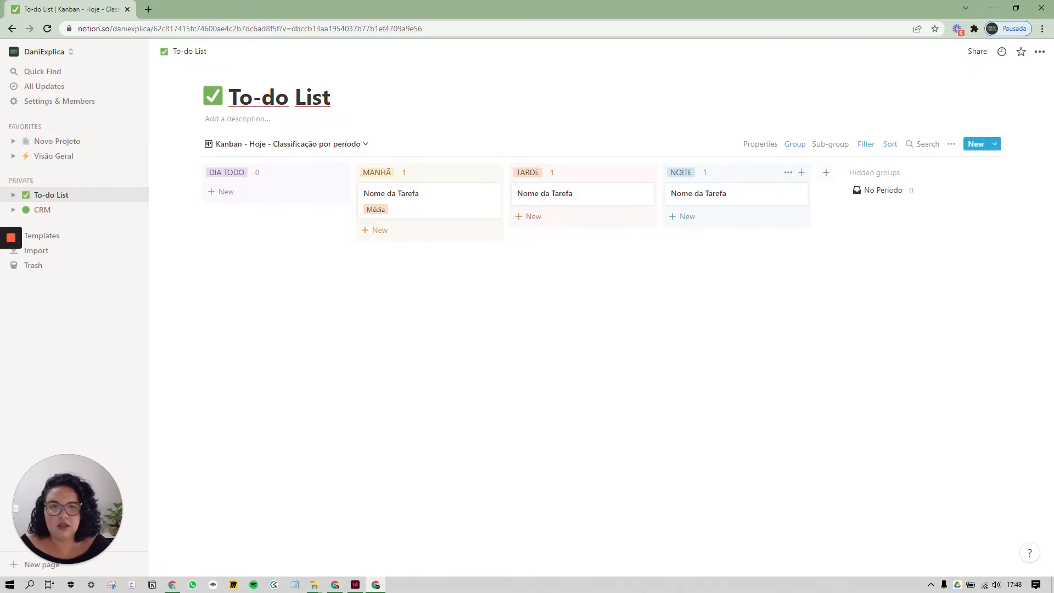
{"action": "left_click_drag", "start_coordinate": [466, 214], "coordinate": [628, 207]}
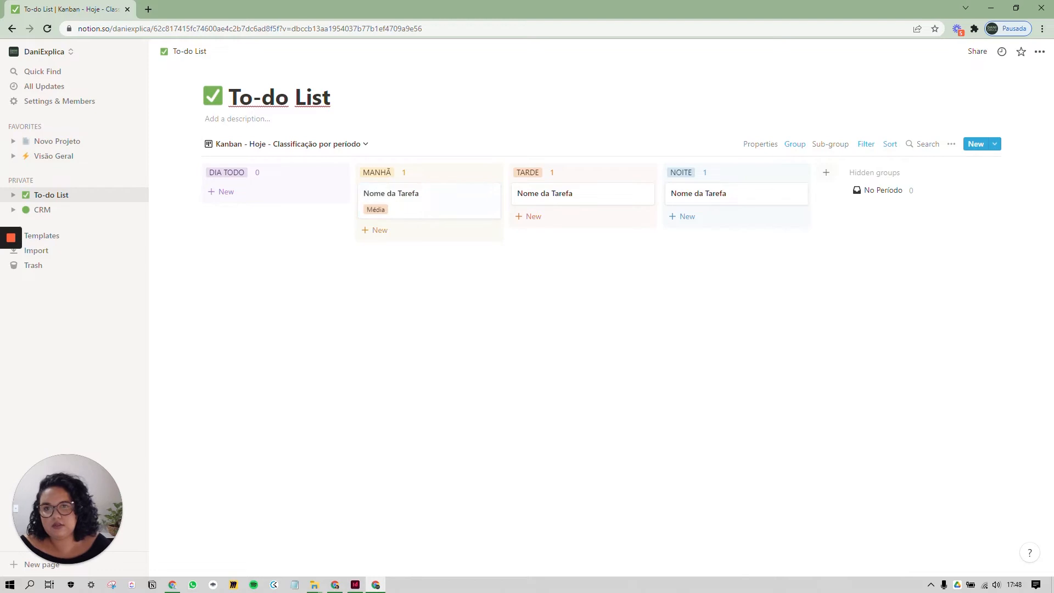
Collapse the DIA TODO group in the Lista - Hoje - Classificação por período view and return to the Kanban - Hoje view
{"action": "left_click", "coordinate": [296, 146]}
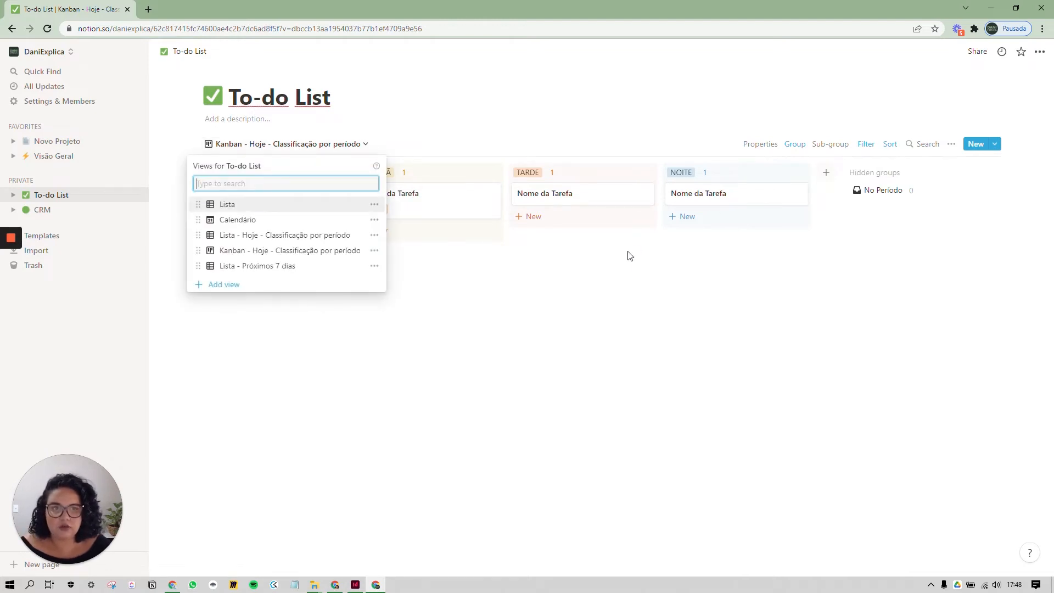
{"action": "left_click", "coordinate": [629, 256]}
{"action": "left_click", "coordinate": [286, 145]}
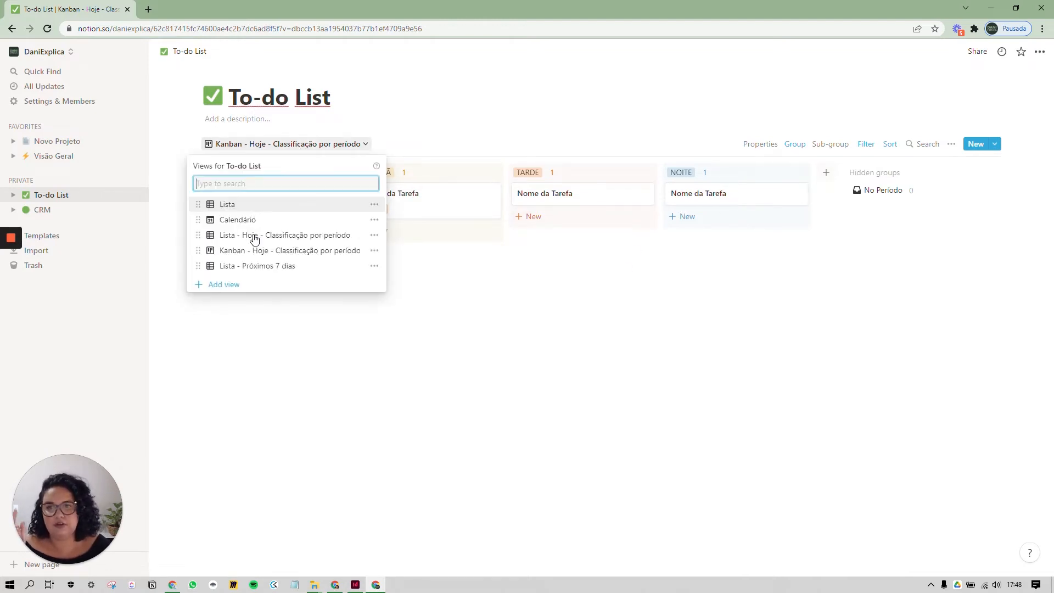
{"action": "left_click", "coordinate": [254, 235]}
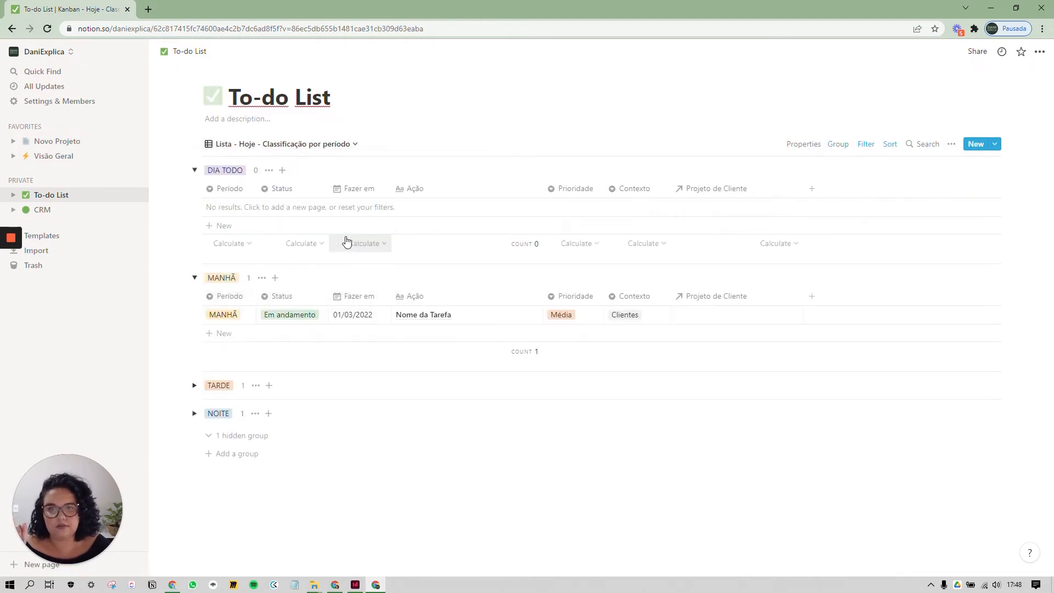
{"action": "left_click", "coordinate": [194, 170]}
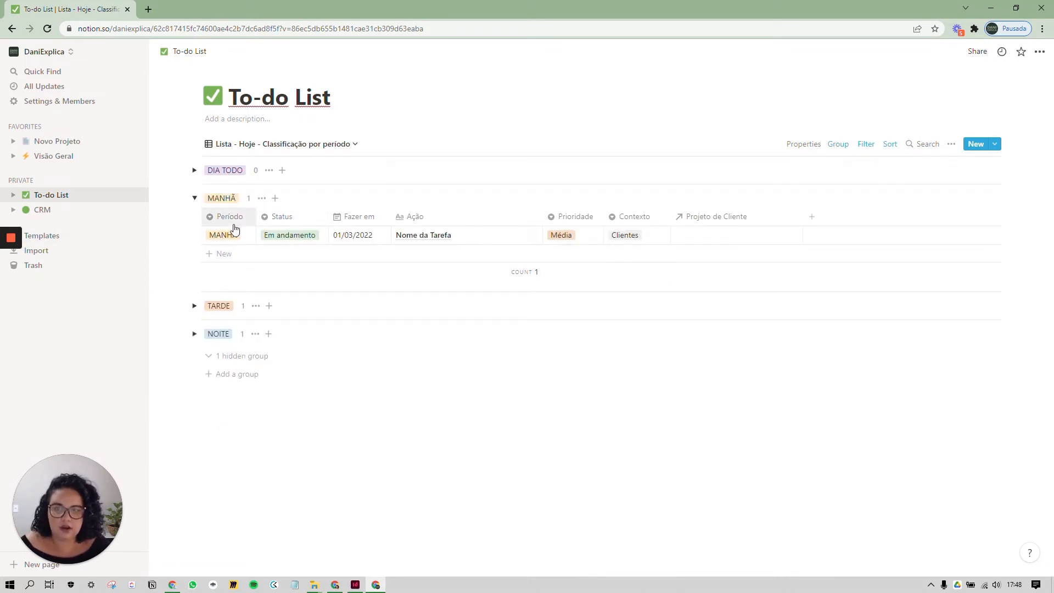
{"action": "left_click", "coordinate": [324, 144]}
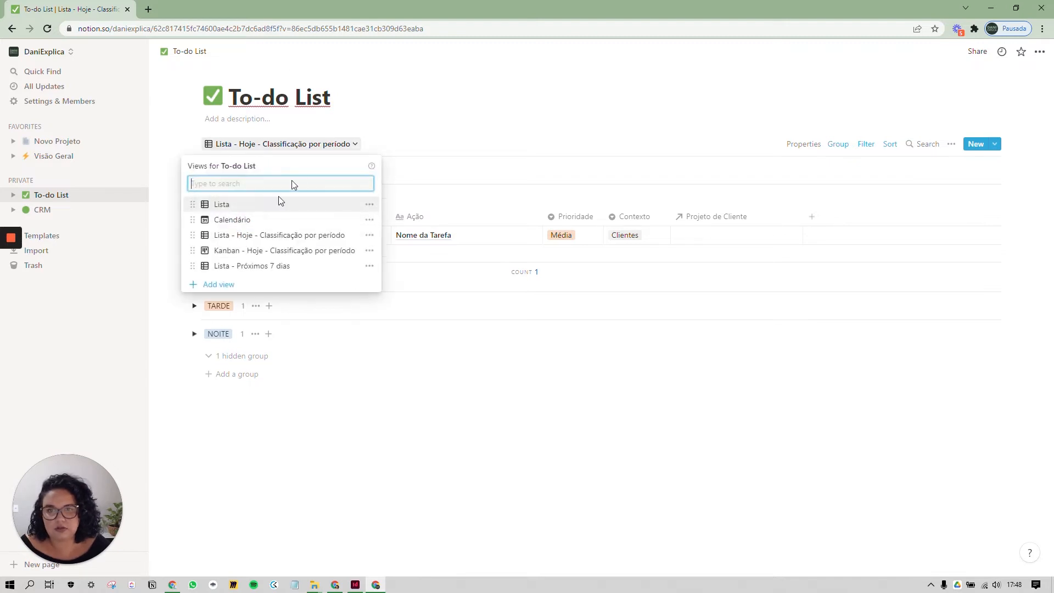
{"action": "left_click", "coordinate": [265, 249]}
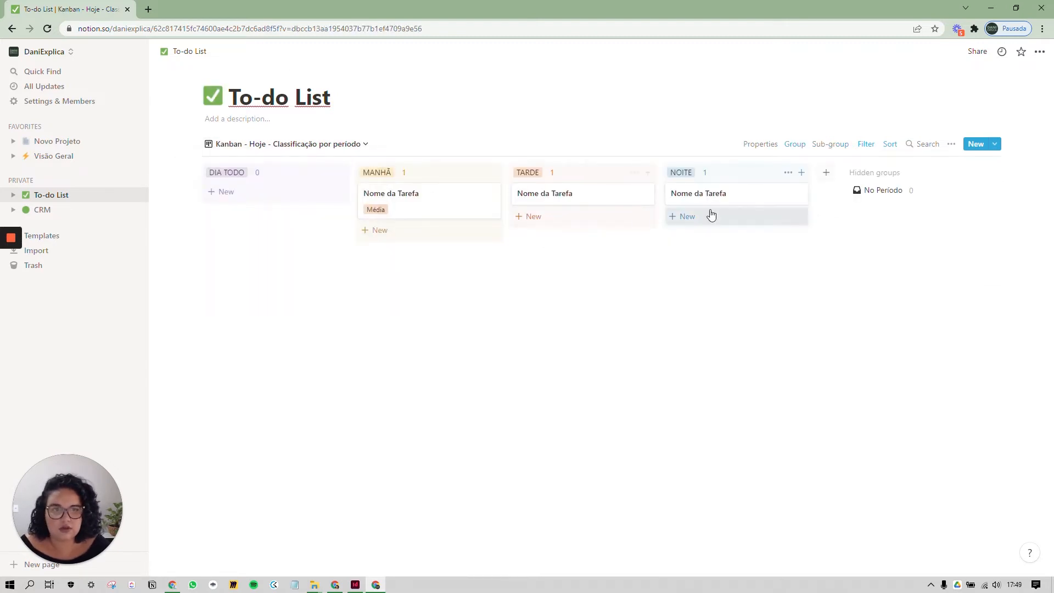
Hide the TARDE and NOITE columns of the Kanban board
{"action": "left_click", "coordinate": [634, 172]}
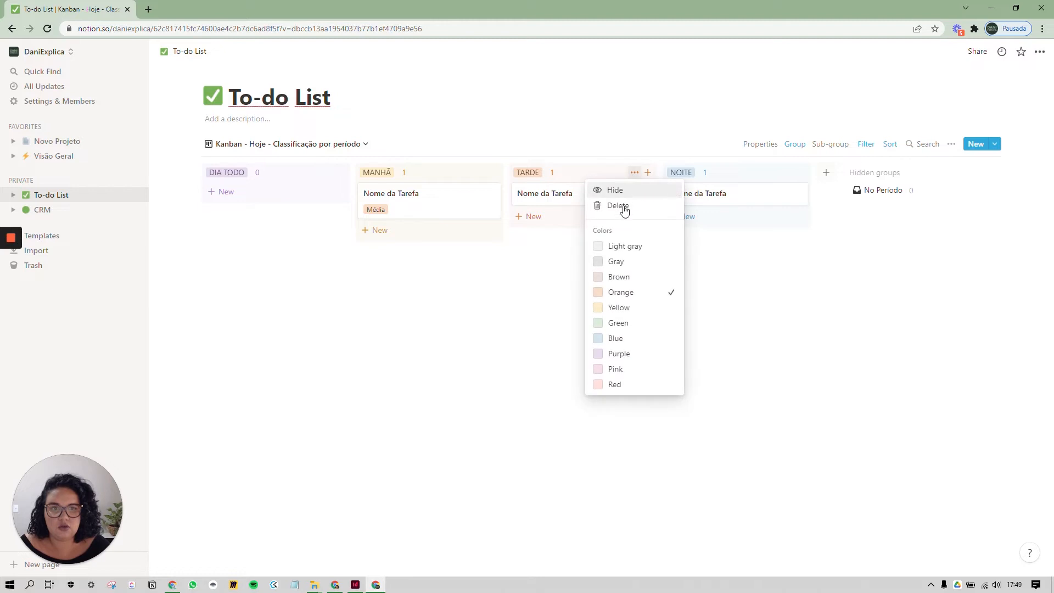
{"action": "left_click", "coordinate": [617, 190]}
{"action": "left_click", "coordinate": [634, 172]}
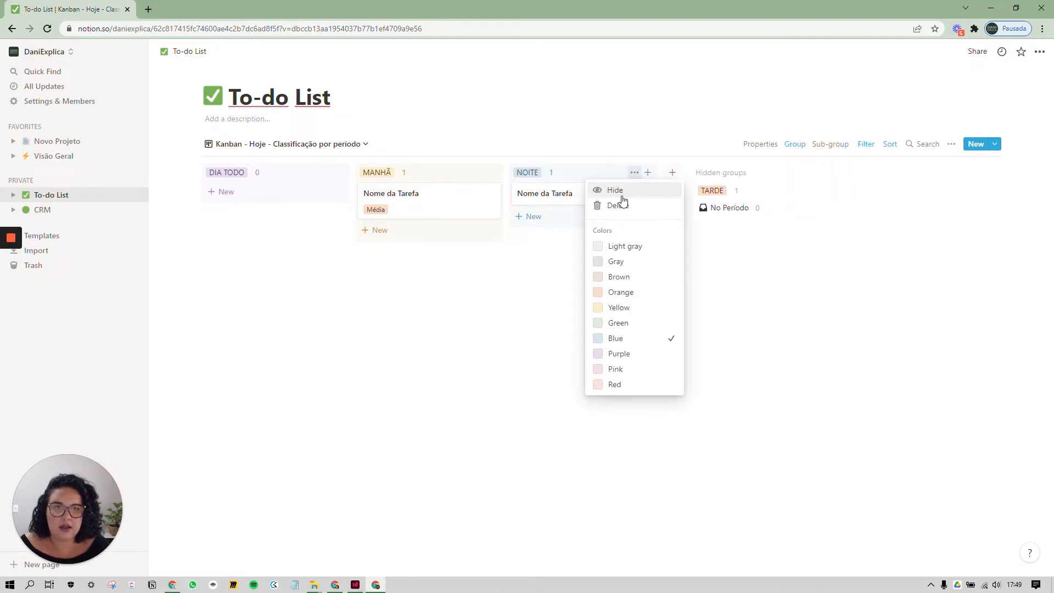
{"action": "left_click", "coordinate": [616, 190]}
Show the hidden NOITE and TARDE groups on the Kanban board again, NOITE first
{"action": "left_click", "coordinate": [610, 194]}
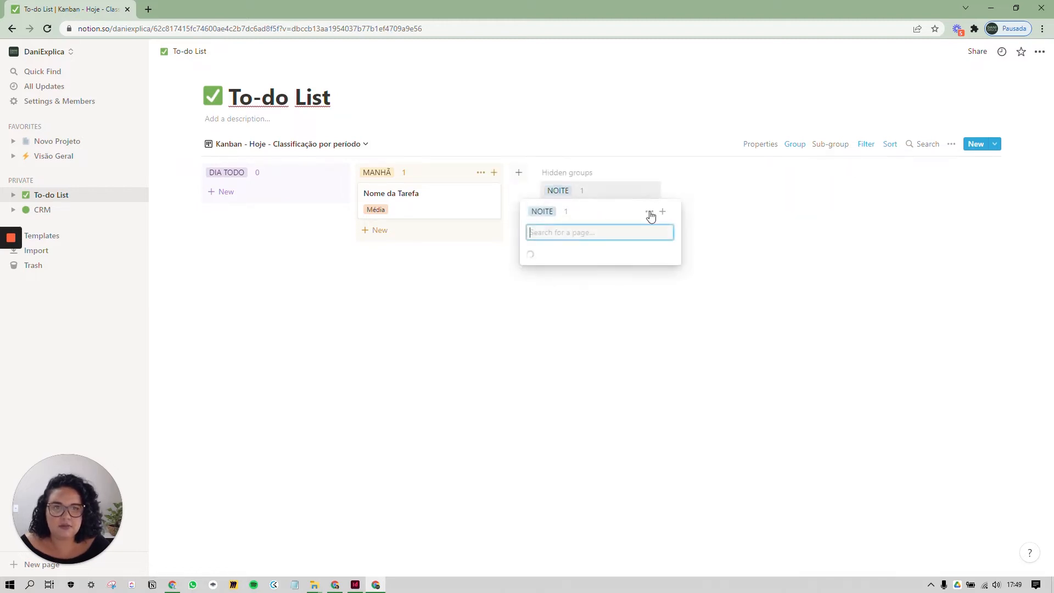
{"action": "left_click", "coordinate": [649, 212]}
{"action": "left_click", "coordinate": [638, 233]}
{"action": "left_click", "coordinate": [752, 191]}
{"action": "left_click", "coordinate": [803, 211]}
{"action": "left_click", "coordinate": [786, 245]}
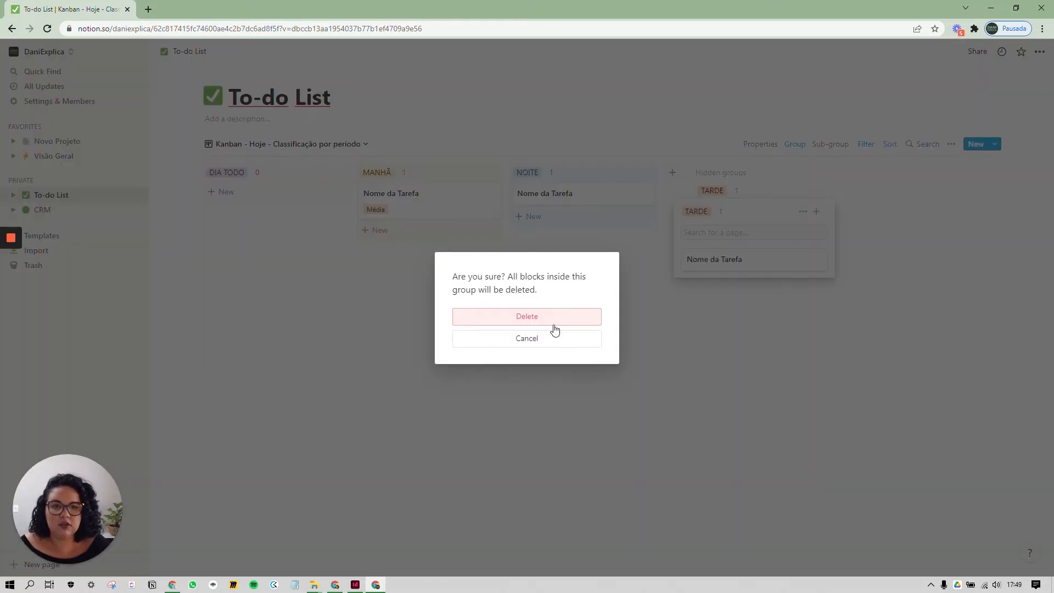
{"action": "left_click", "coordinate": [594, 332]}
{"action": "left_click", "coordinate": [803, 211]}
{"action": "left_click", "coordinate": [793, 233]}
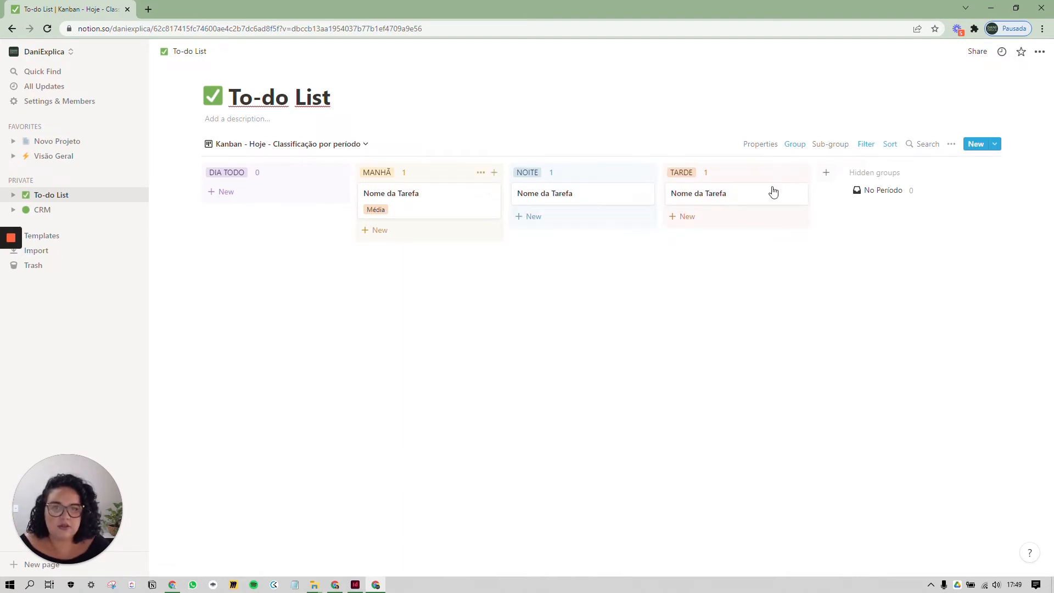
Switch to the Lista - Próximos 7 dias view and examine its Today, Tomorrow and Next 7 days groups
{"action": "left_click", "coordinate": [316, 147]}
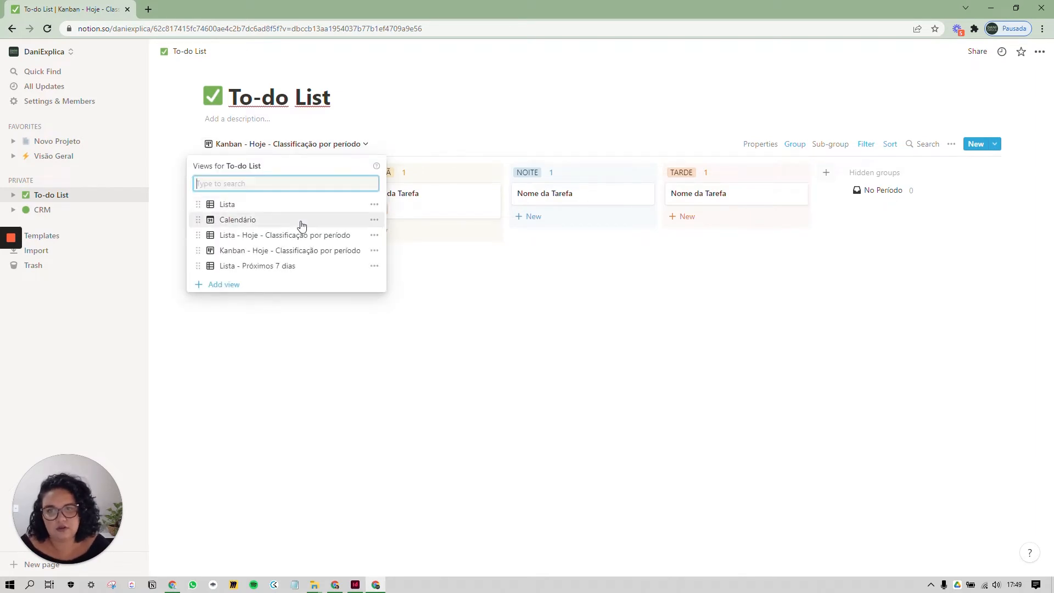
{"action": "left_click", "coordinate": [254, 267]}
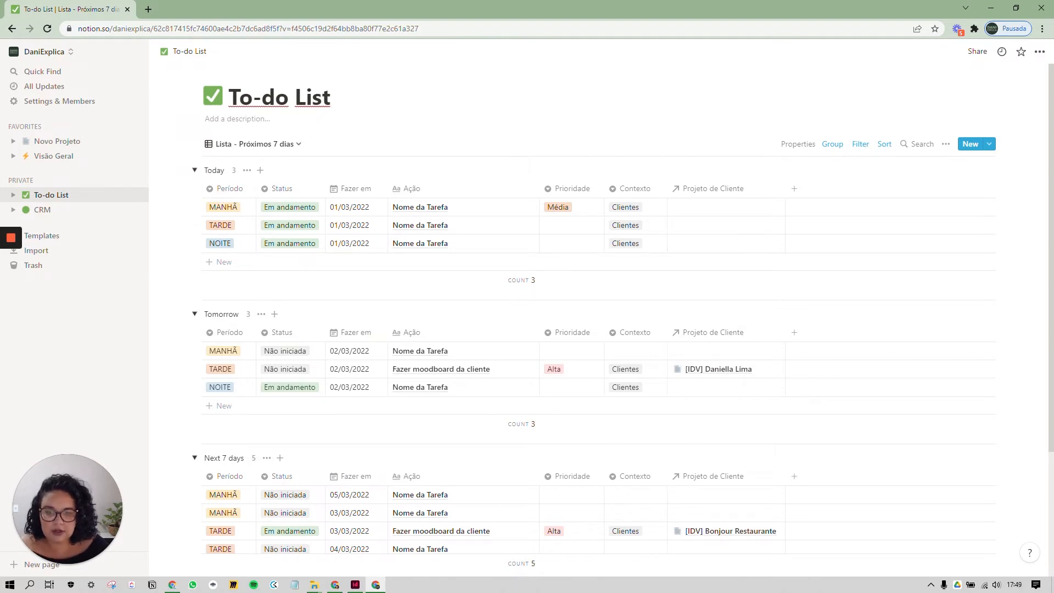
{"action": "scroll", "coordinate": [274, 329], "scroll_direction": "down", "scroll_amount": 2}
{"action": "scroll", "coordinate": [324, 469], "scroll_direction": "up", "scroll_amount": 3}
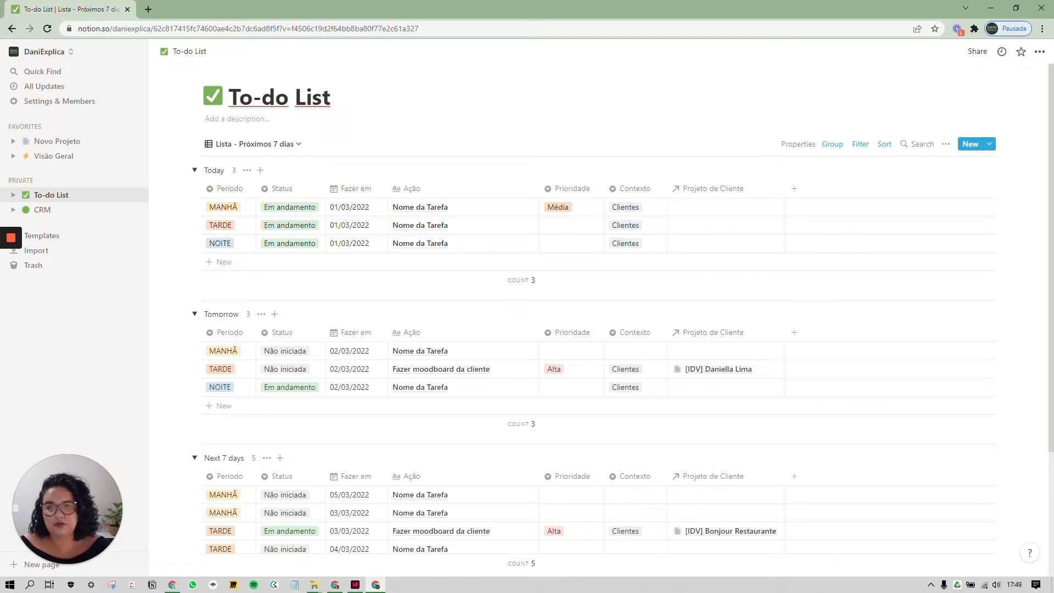
{"action": "left_click", "coordinate": [291, 145]}
{"action": "left_click", "coordinate": [366, 194]}
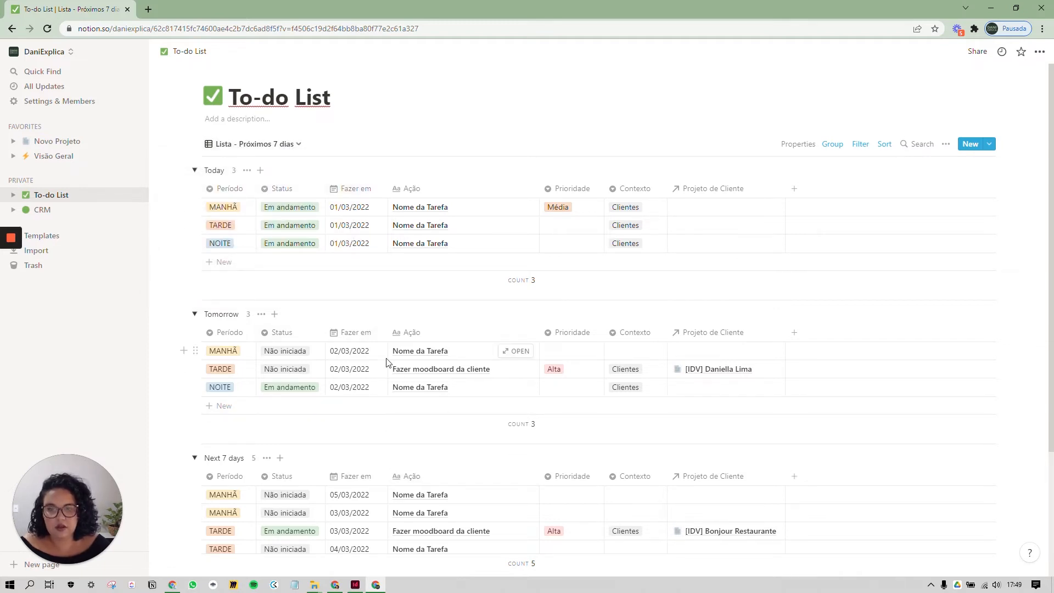
{"action": "scroll", "coordinate": [383, 373], "scroll_direction": "down", "scroll_amount": 3}
{"action": "scroll", "coordinate": [362, 407], "scroll_direction": "up", "scroll_amount": 3}
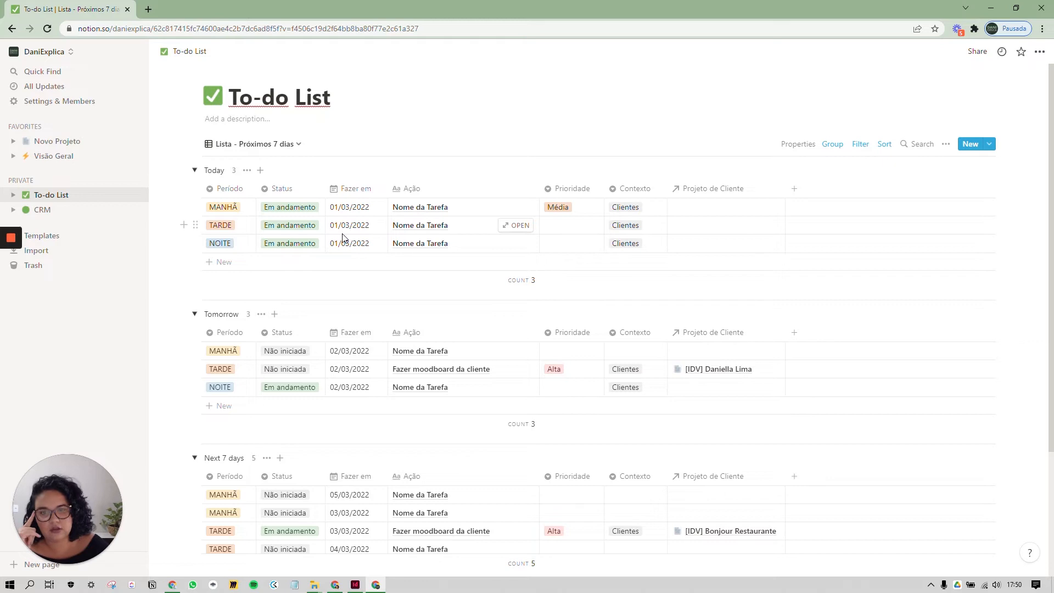
{"action": "scroll", "coordinate": [348, 245], "scroll_direction": "down", "scroll_amount": 1}
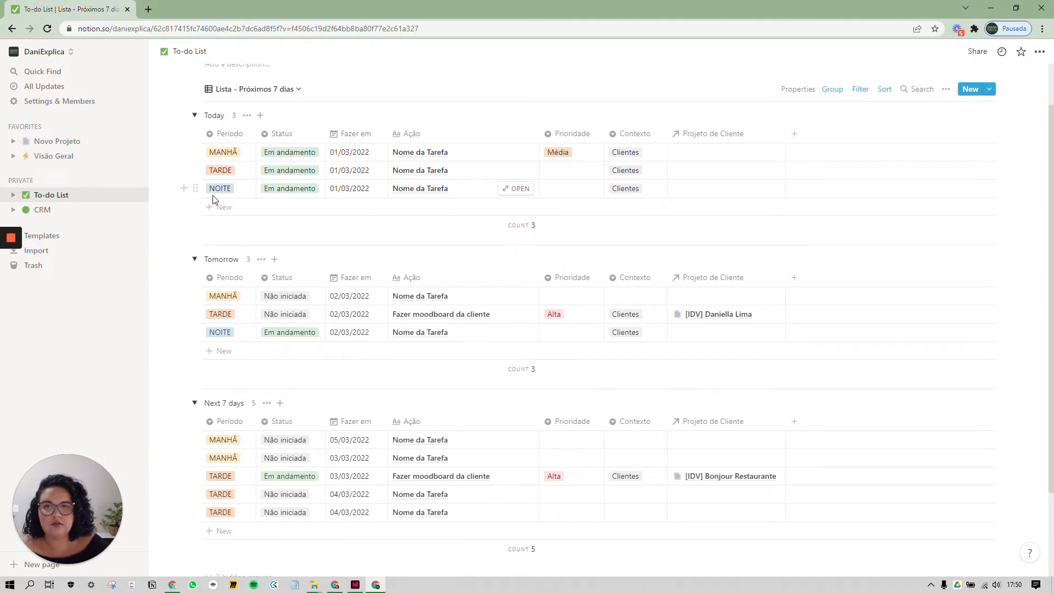
Try to move the NOITE task from the Today group to the Tomorrow group
{"action": "left_click_drag", "start_coordinate": [195, 188], "coordinate": [363, 192]}
{"action": "left_click", "coordinate": [477, 338]}
{"action": "left_click", "coordinate": [349, 188]}
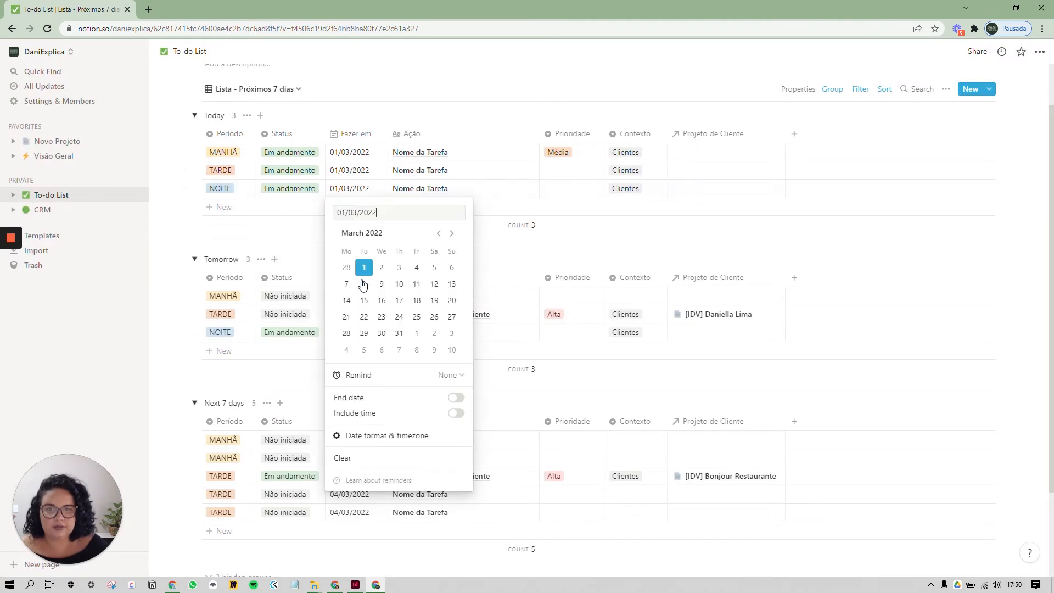
{"action": "left_click", "coordinate": [179, 212]}
{"action": "left_click_drag", "start_coordinate": [196, 188], "coordinate": [210, 283]}
{"action": "left_click", "coordinate": [471, 345]}
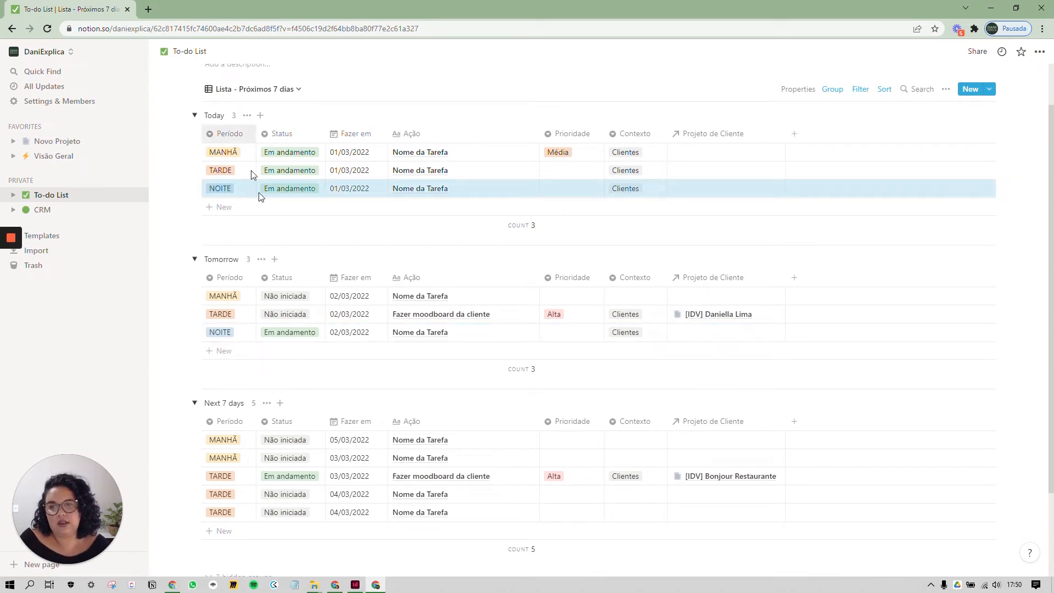
{"action": "scroll", "coordinate": [274, 297], "scroll_direction": "down", "scroll_amount": 2}
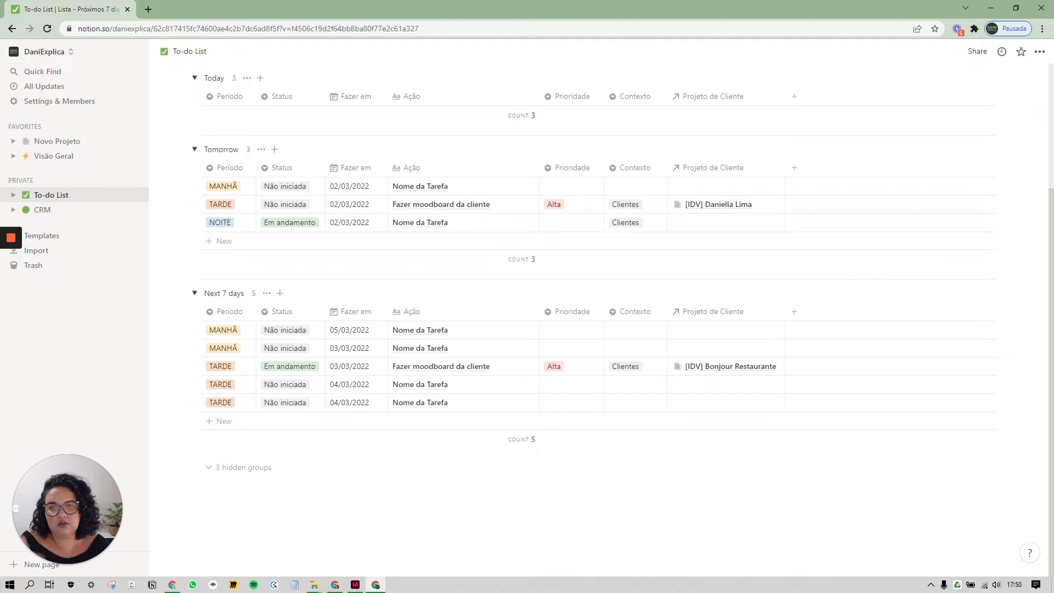
{"action": "scroll", "coordinate": [346, 330], "scroll_direction": "up", "scroll_amount": 3}
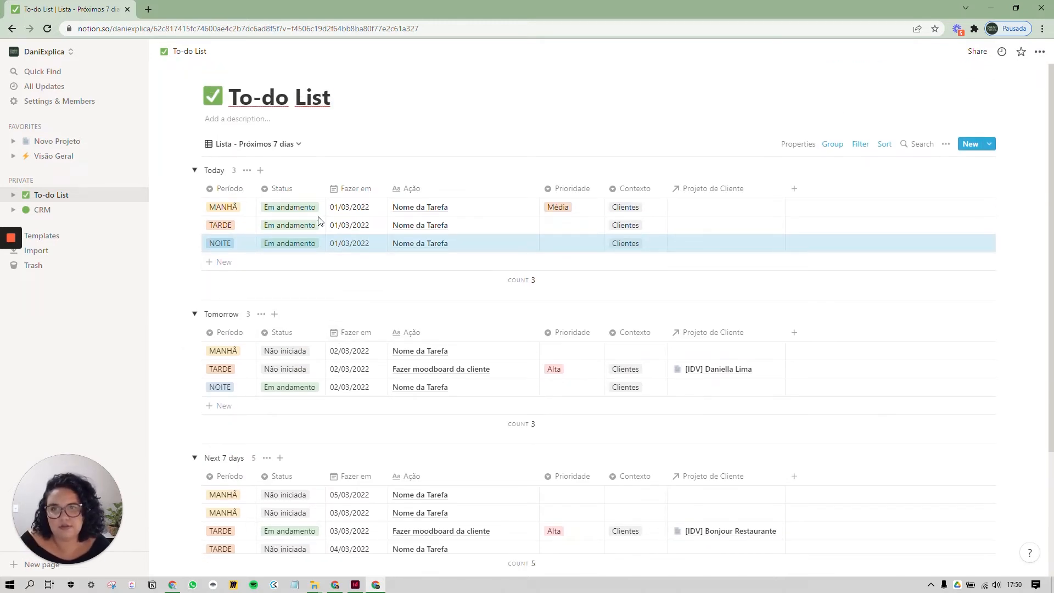
Switch to the Calendário view and try moving the MANHÃ task card on March 2
{"action": "left_click", "coordinate": [282, 144]}
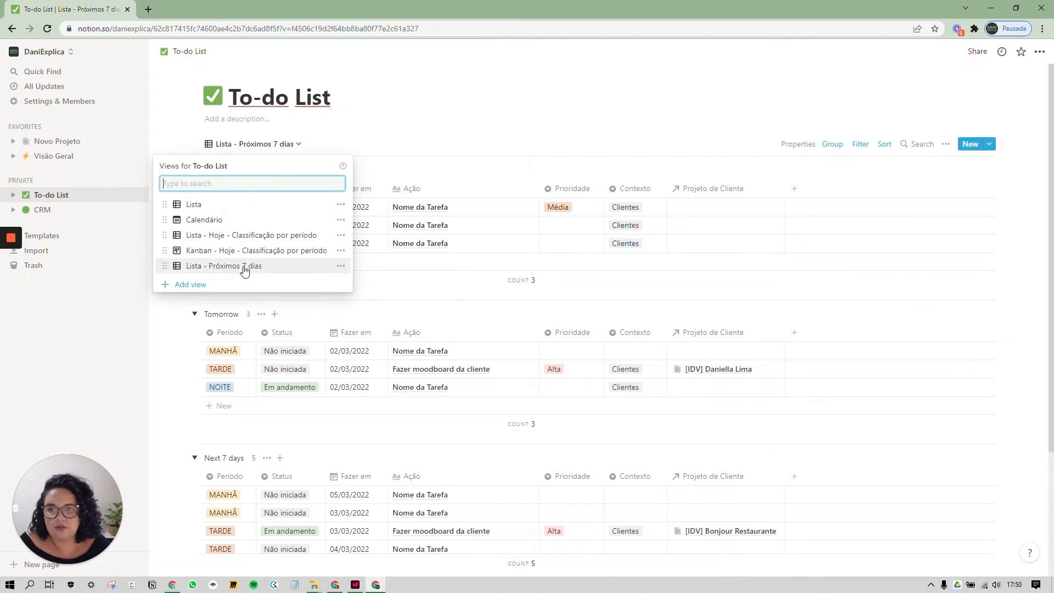
{"action": "left_click", "coordinate": [217, 220]}
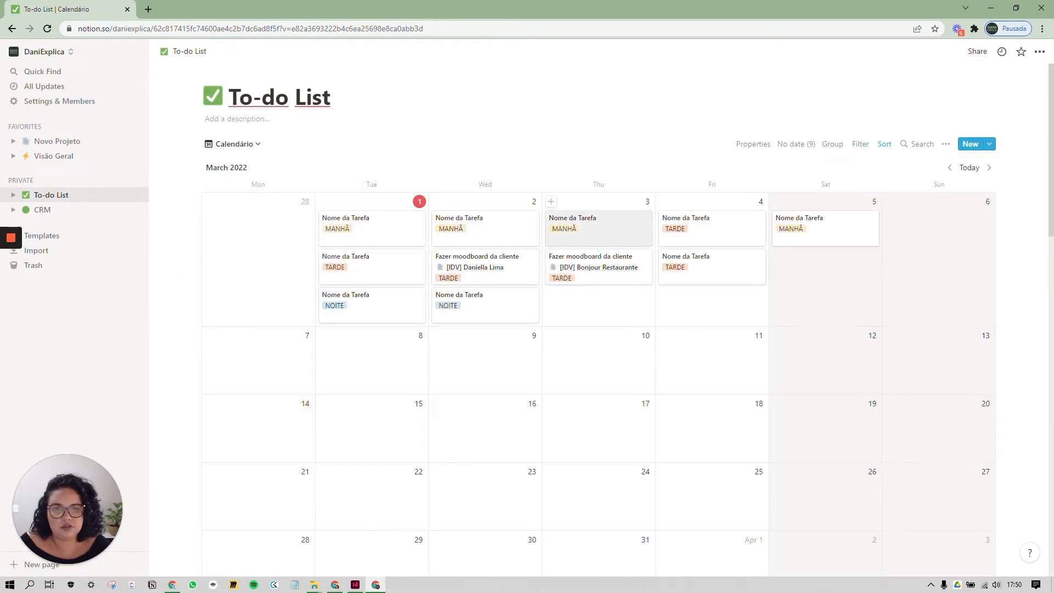
{"action": "mouse_move", "coordinate": [454, 240]}
{"action": "left_mouse_down"}
{"action": "mouse_move", "coordinate": [630, 232]}
{"action": "mouse_move", "coordinate": [557, 259]}
{"action": "mouse_move", "coordinate": [577, 266]}
{"action": "mouse_move", "coordinate": [462, 232]}
{"action": "left_mouse_up"}
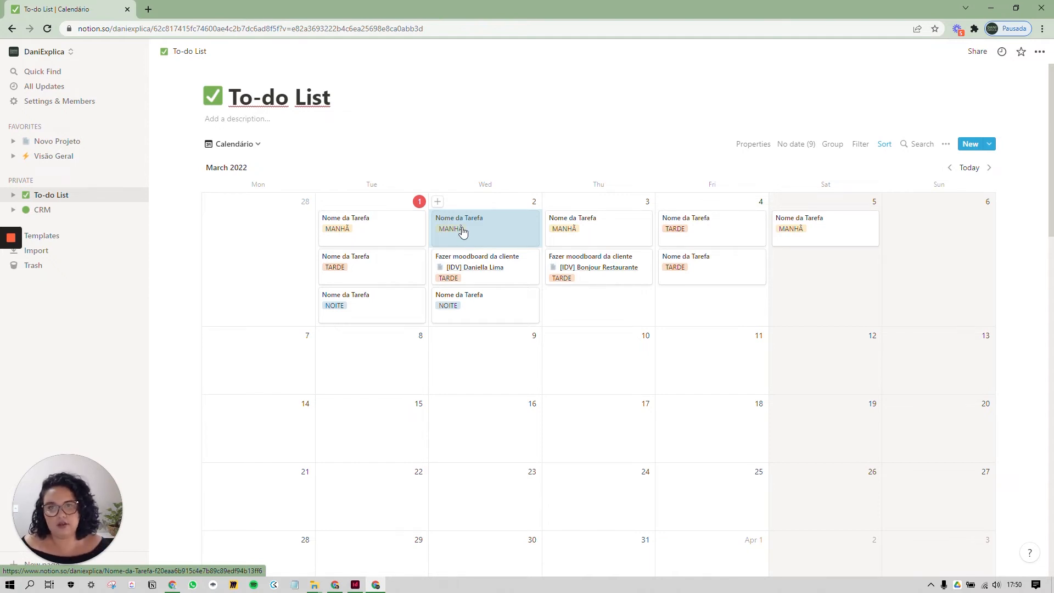
Delete the Lista view from the To-do List database
{"action": "left_click", "coordinate": [250, 144]}
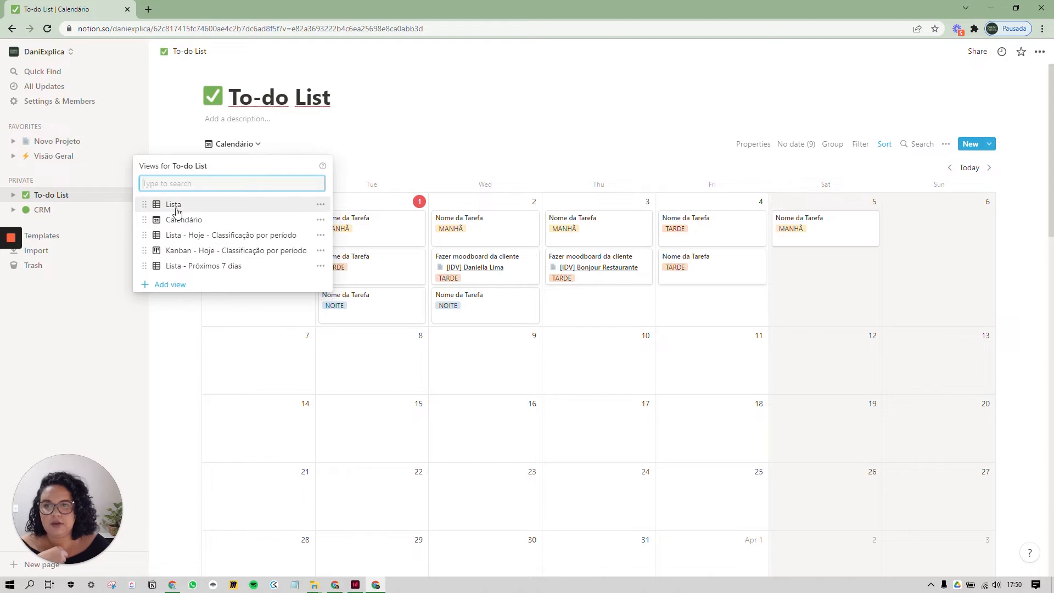
{"action": "left_click", "coordinate": [319, 205]}
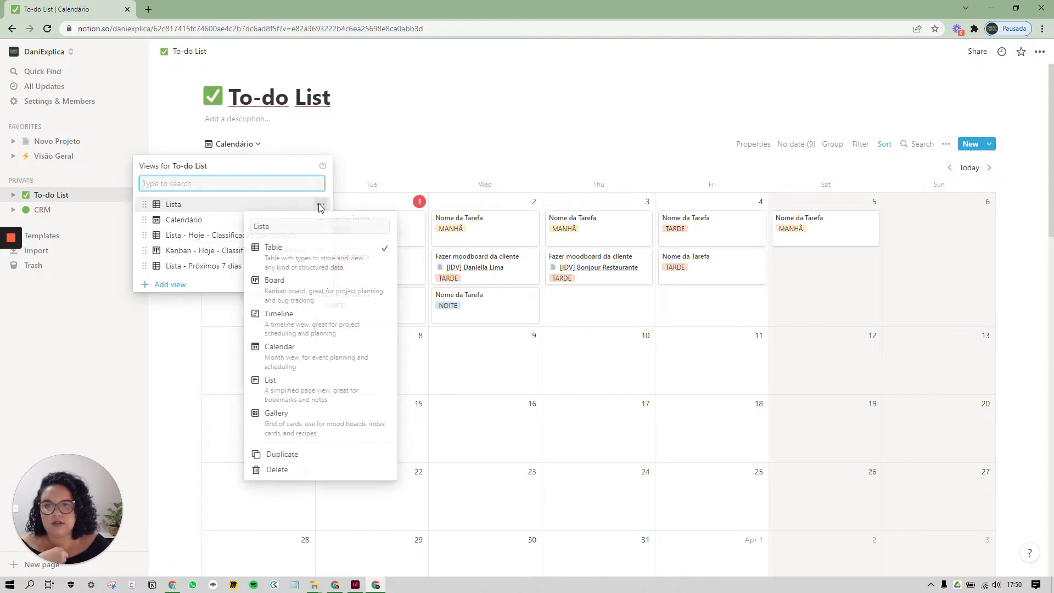
{"action": "left_click", "coordinate": [285, 470]}
{"action": "left_click", "coordinate": [520, 327]}
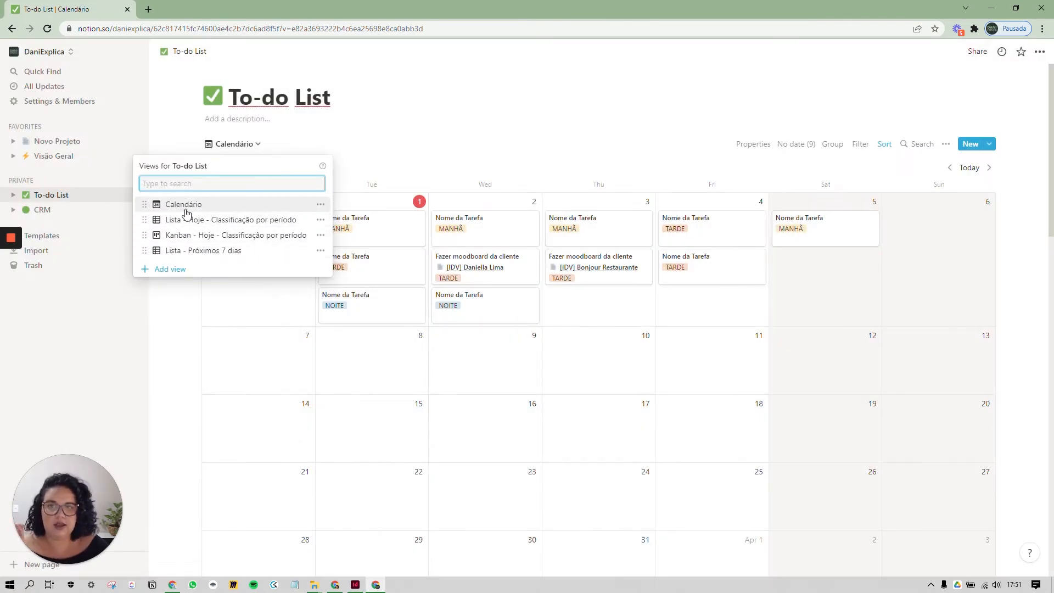
Move the Kanban - Hoje view above Lista - Hoje in the view order and open Lista - Hoje - Classificação por período
{"action": "mouse_move", "coordinate": [196, 240]}
{"action": "left_mouse_down"}
{"action": "mouse_move", "coordinate": [198, 225]}
{"action": "mouse_move", "coordinate": [187, 223]}
{"action": "left_mouse_up"}
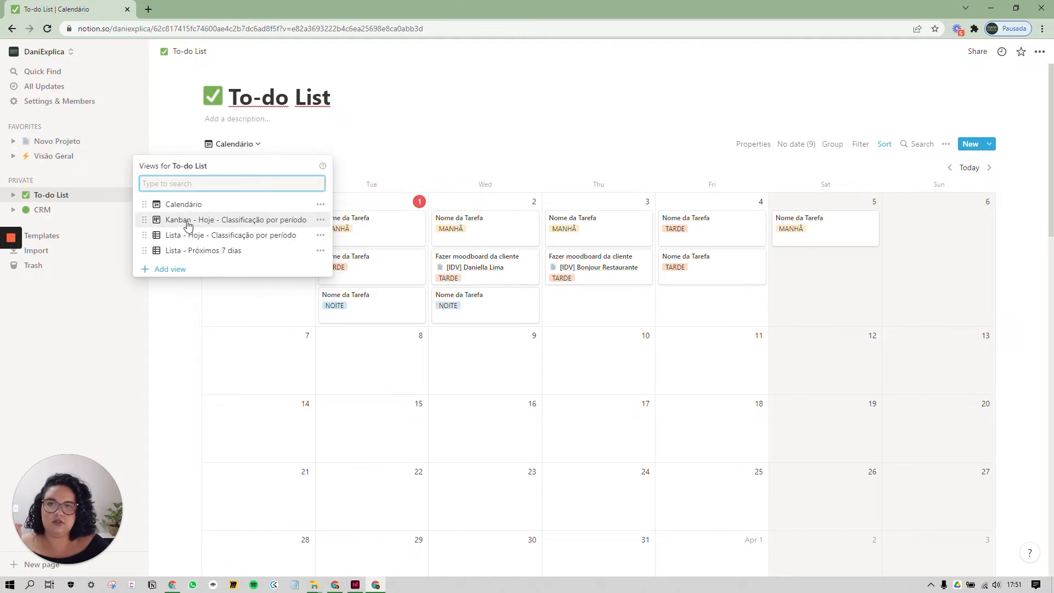
{"action": "left_click", "coordinate": [187, 223]}
{"action": "left_click", "coordinate": [206, 149]}
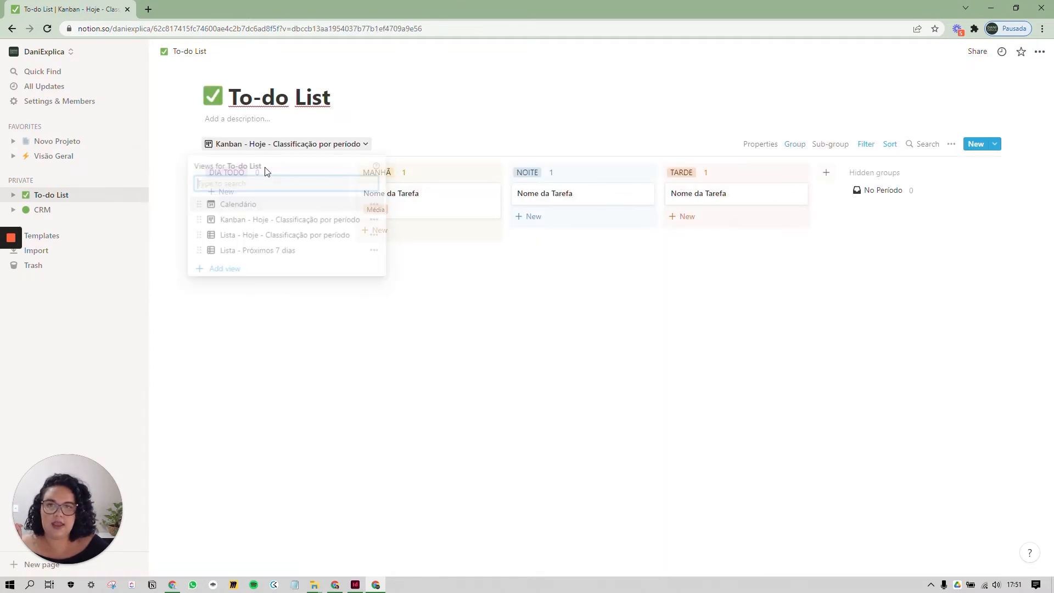
{"action": "left_click", "coordinate": [244, 236]}
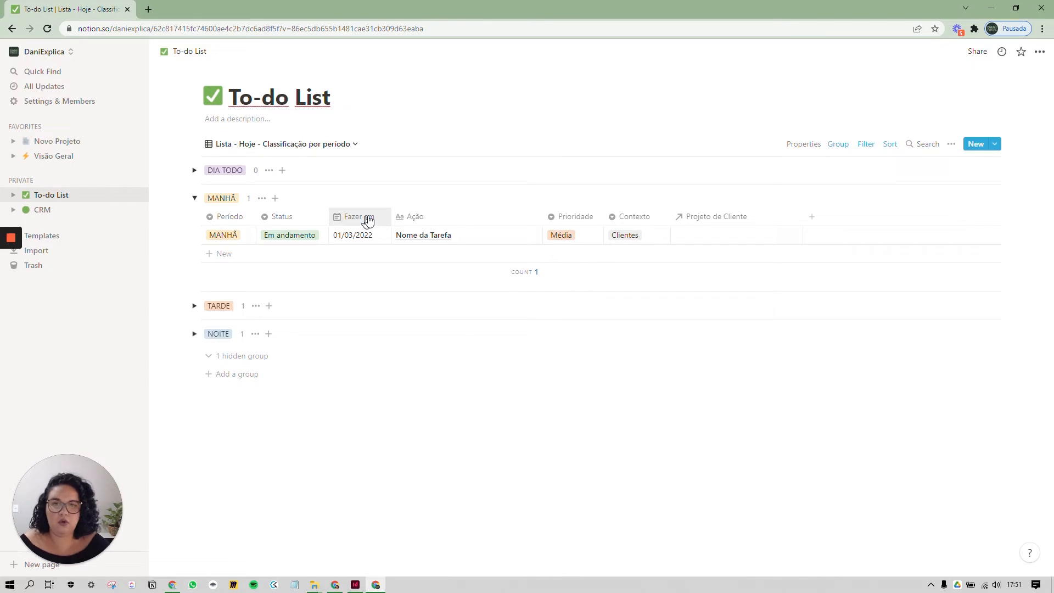
Rename the task in the MANHÃ group as "Selecionar imagens para o moodbard"
{"action": "left_click", "coordinate": [436, 236]}
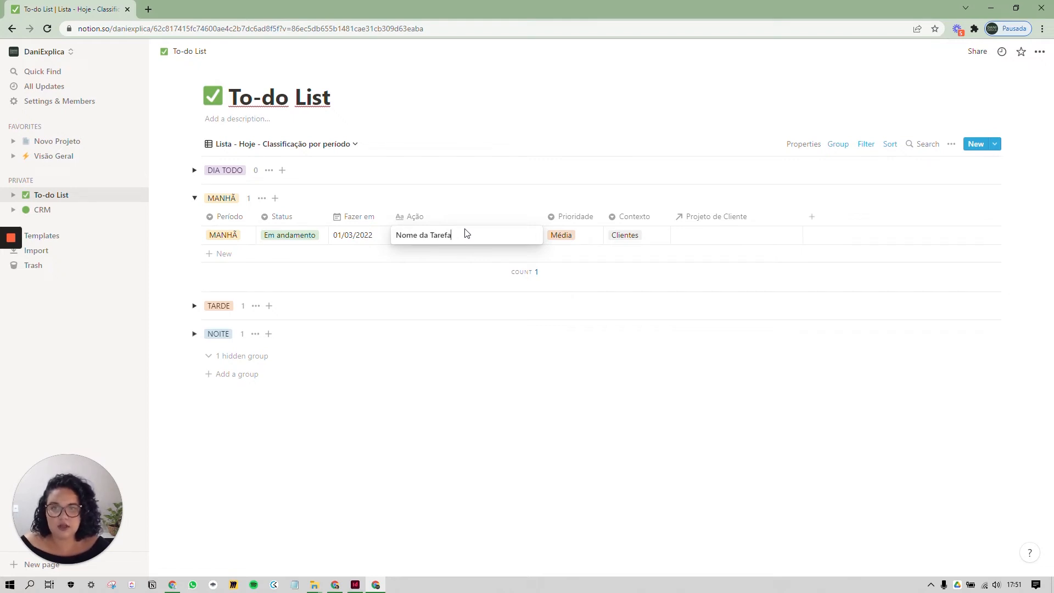
{"action": "key", "text": "Escape"}
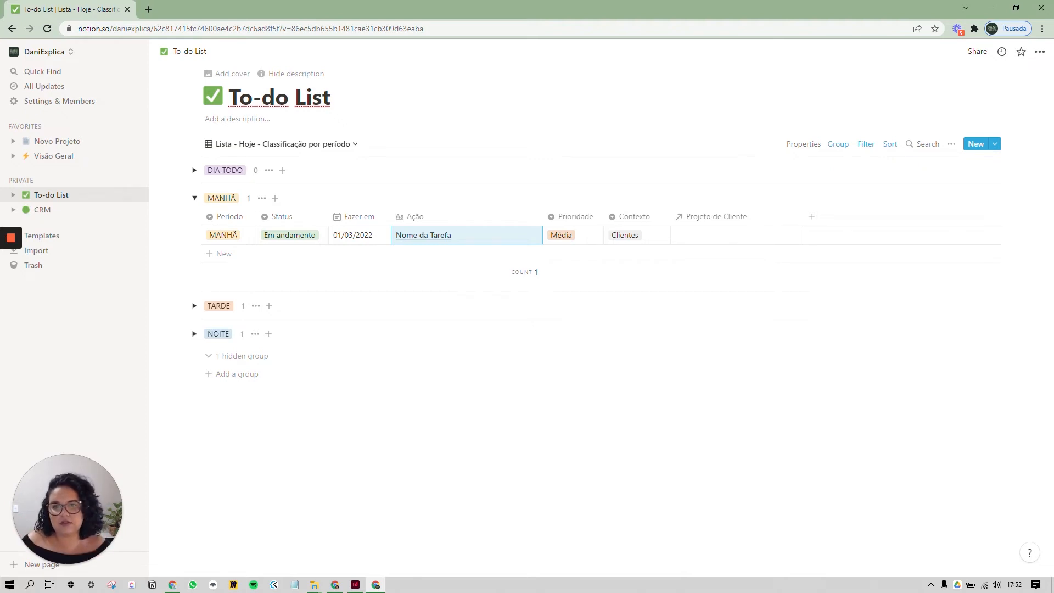
{"action": "left_click", "coordinate": [446, 242]}
{"action": "left_click_drag", "start_coordinate": [446, 242], "coordinate": [339, 240]}
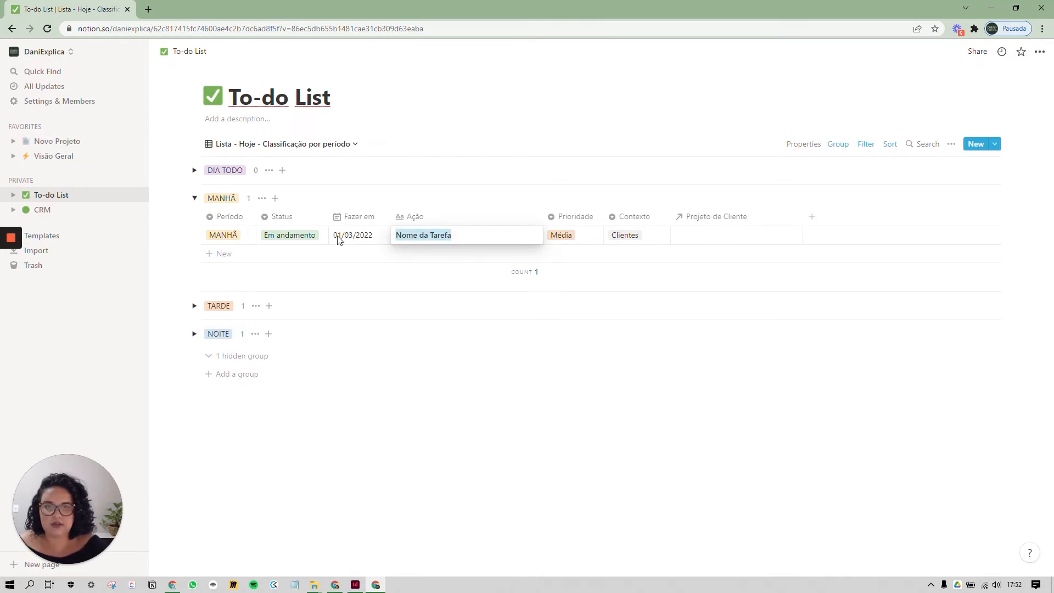
{"action": "left_click", "coordinate": [431, 235]}
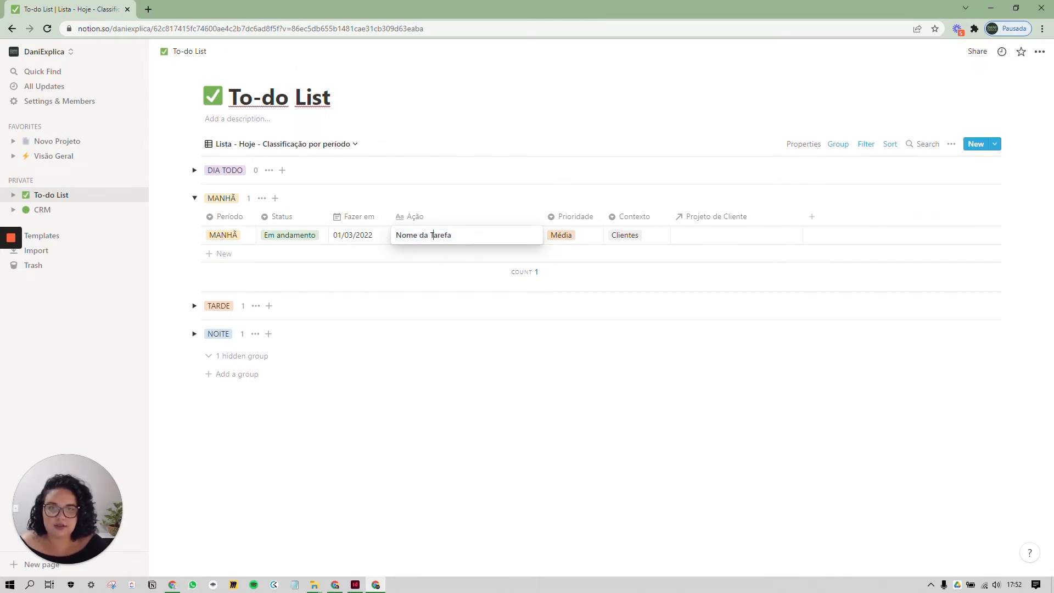
{"action": "left_click_drag", "start_coordinate": [451, 235], "coordinate": [396, 237]}
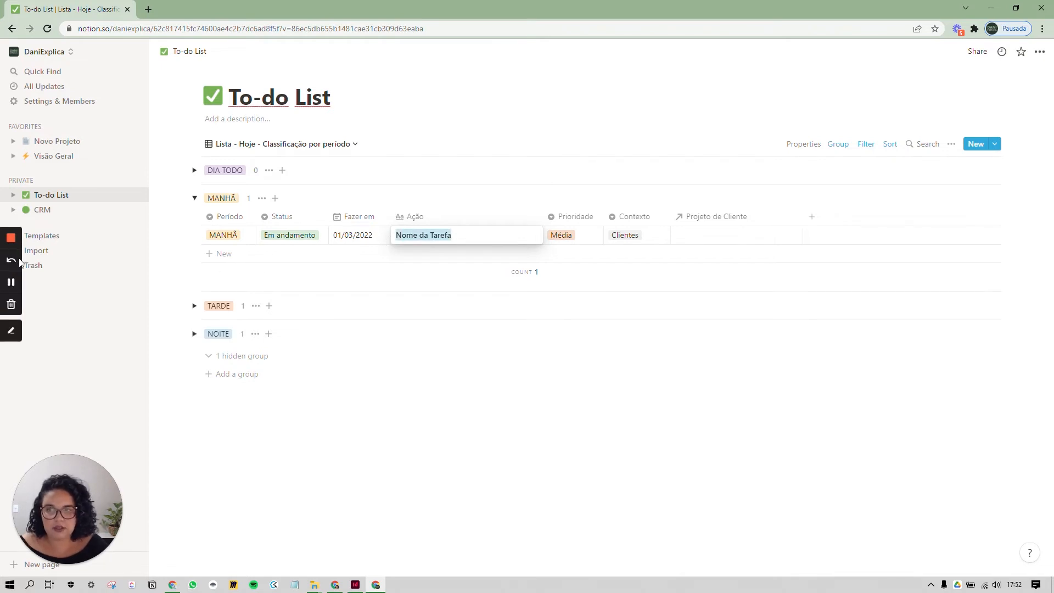
{"action": "type", "text": "Selecionar imagens para o moodbard"}
{"action": "key", "text": "Escape"}
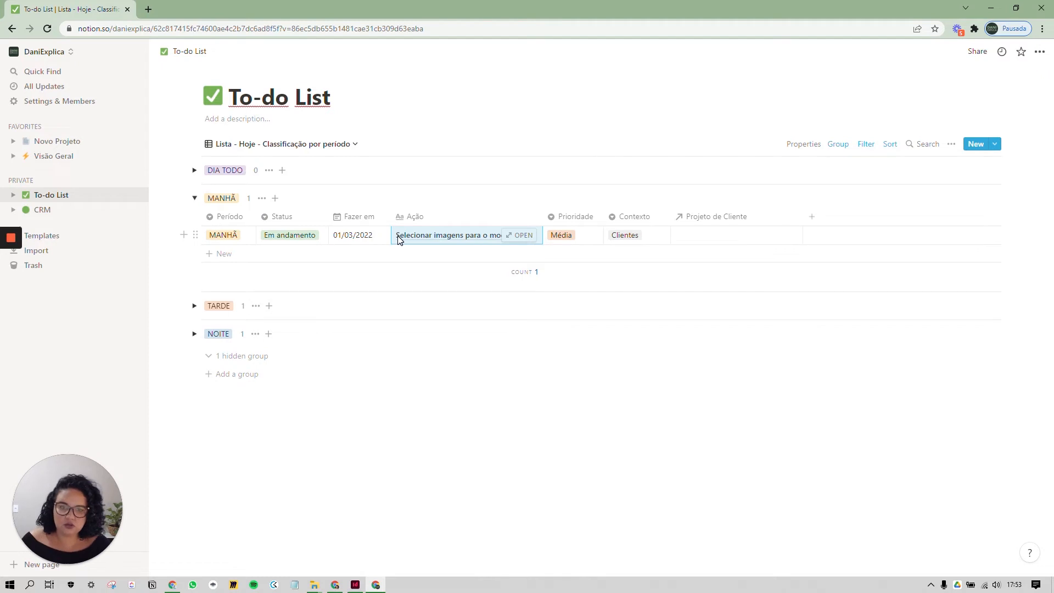
Open the MANHÃ task's page and insert an empty to-do checkbox in its body
{"action": "left_click", "coordinate": [517, 236]}
{"action": "key", "text": "Return"}
{"action": "type", "text": "/che"}
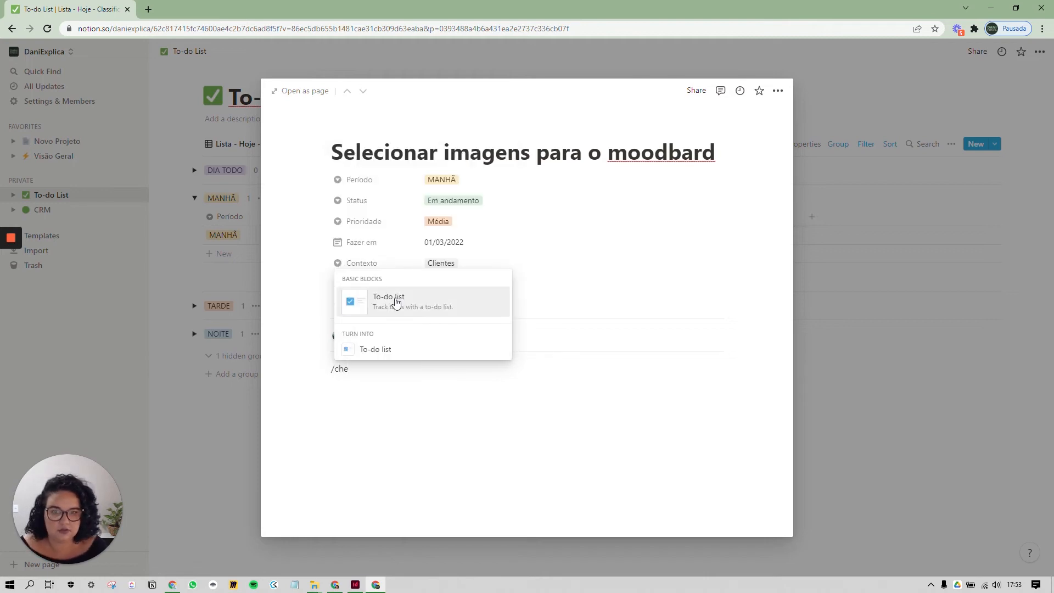
{"action": "left_click", "coordinate": [396, 302]}
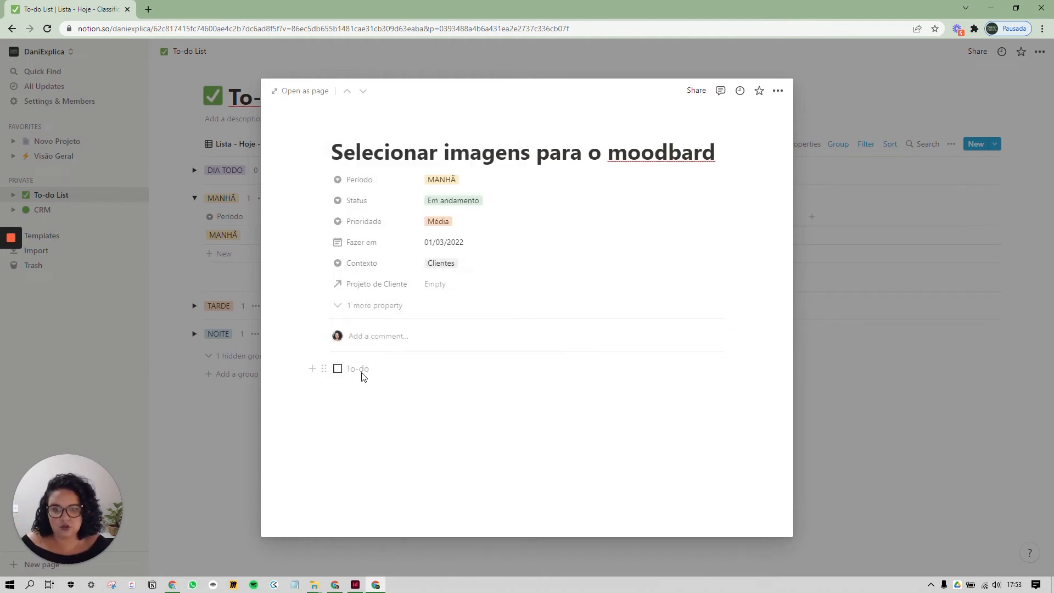
Delete the to-do checkbox from the task's page and close the page
{"action": "left_click", "coordinate": [324, 368]}
{"action": "left_click", "coordinate": [214, 303]}
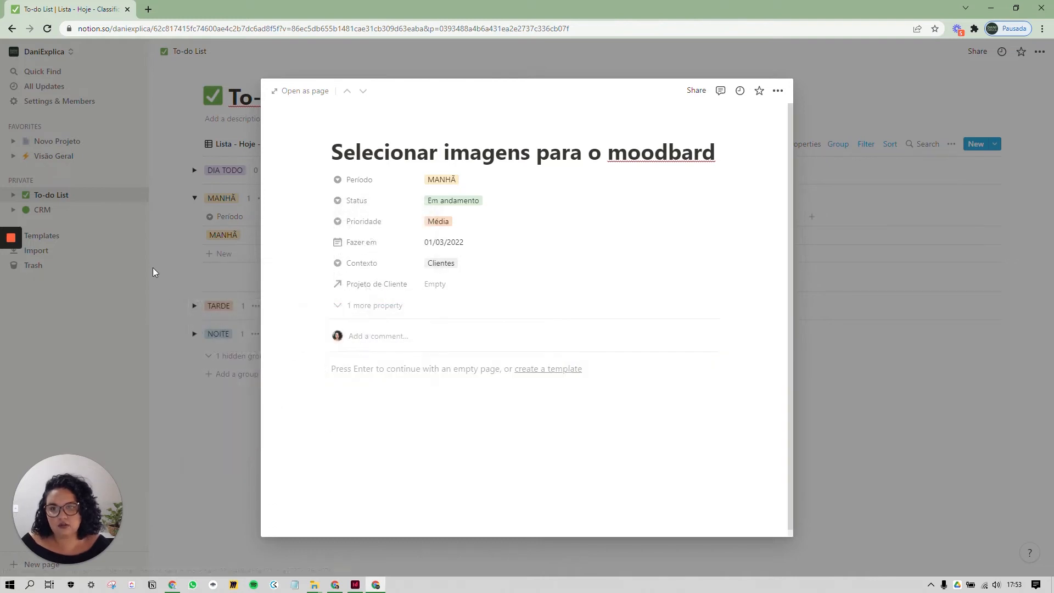
{"action": "left_click", "coordinate": [153, 269]}
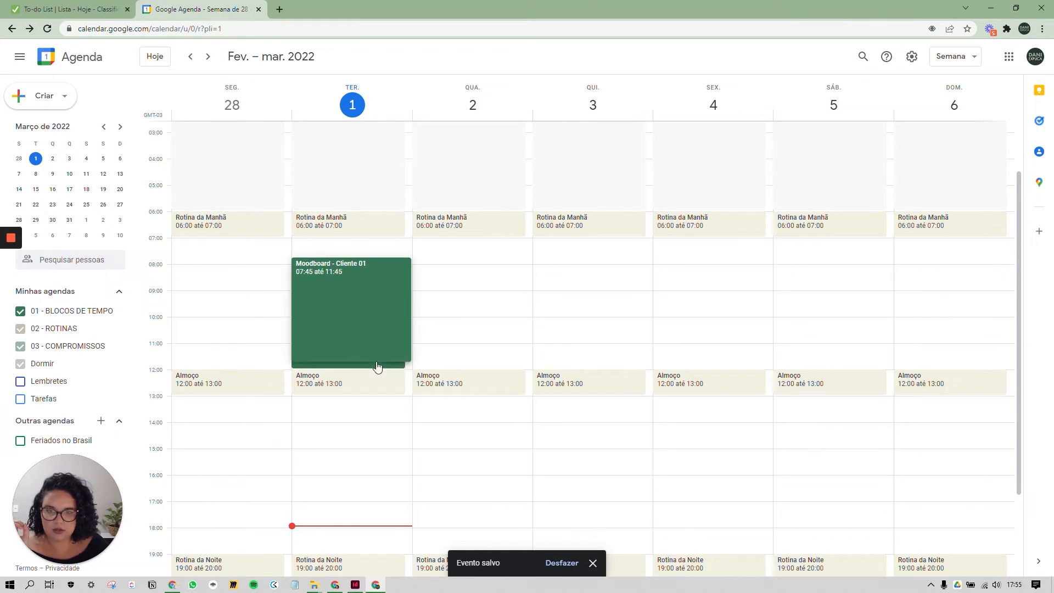
Place Tuesday's Moodboard - Cliente 01 block at 08:00 to 12:00 in Google Agenda and compare it with the MANHÃ task in Notion
{"action": "left_click_drag", "start_coordinate": [373, 324], "coordinate": [373, 333]}
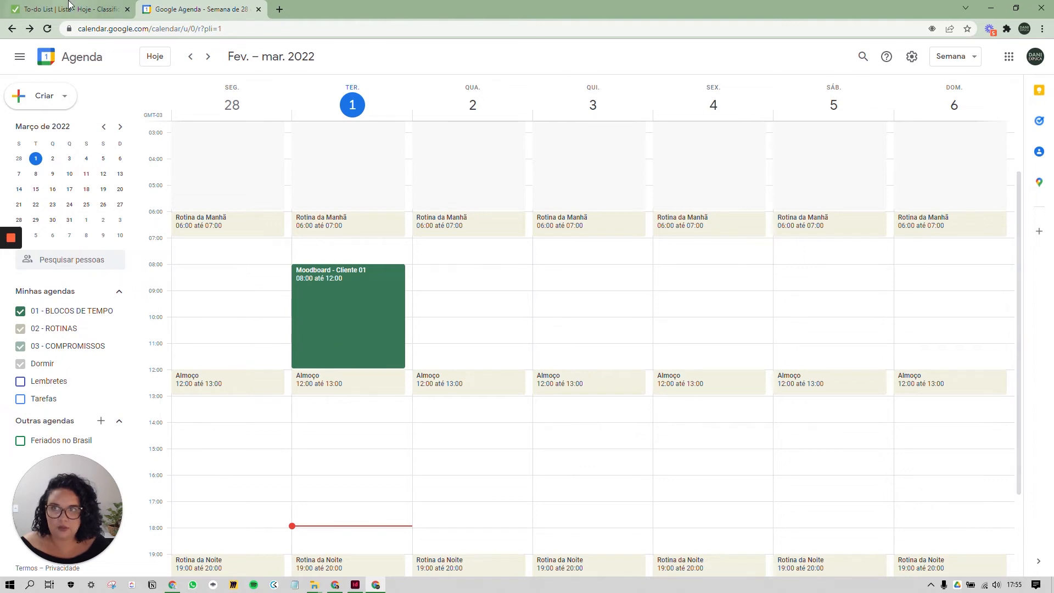
{"action": "key", "text": "ctrl+Tab"}
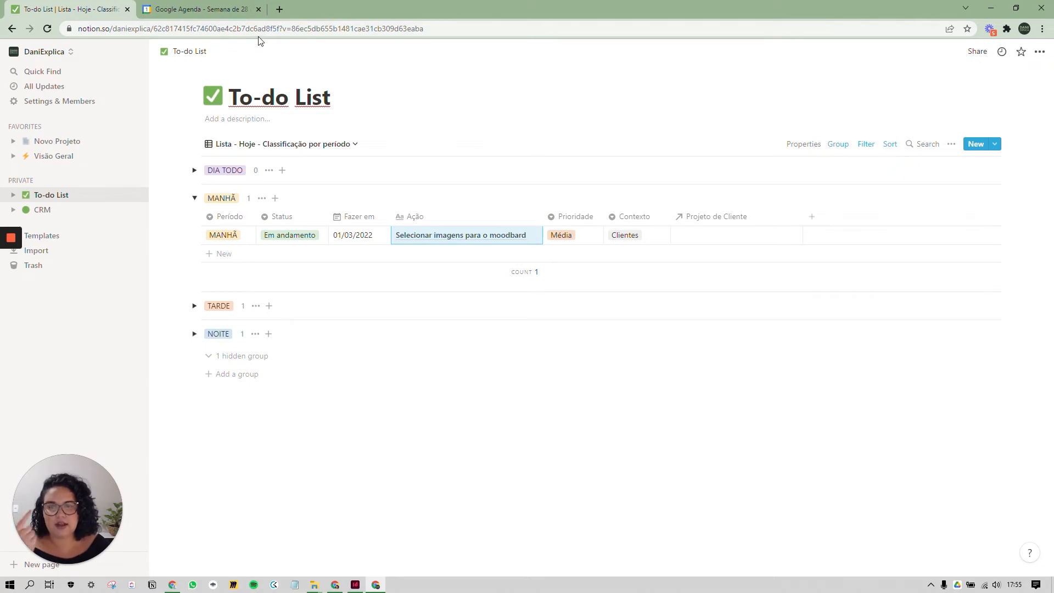
{"action": "left_click", "coordinate": [229, 8]}
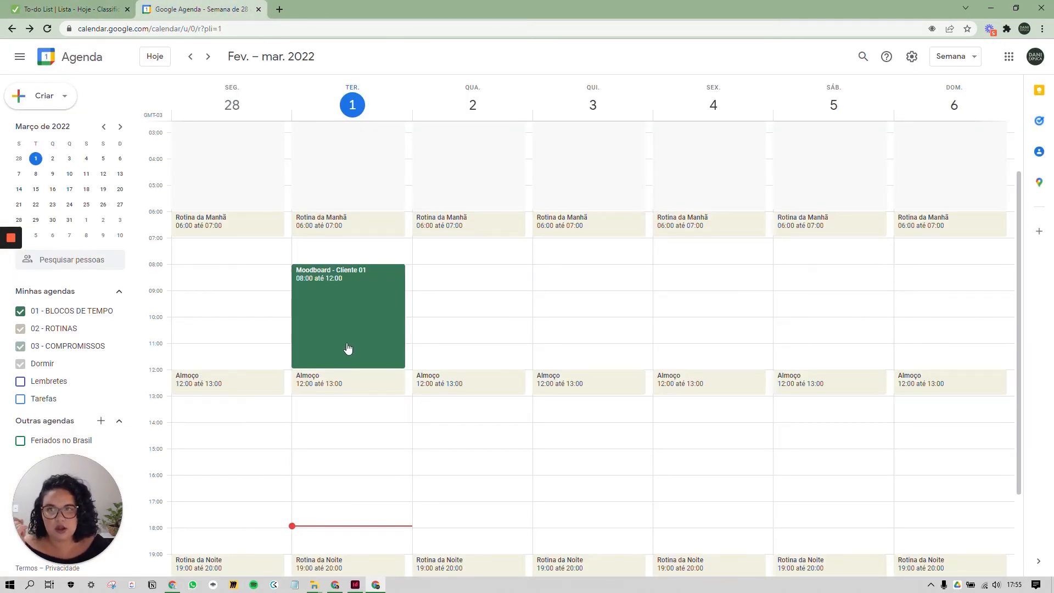
{"action": "left_click", "coordinate": [56, 8]}
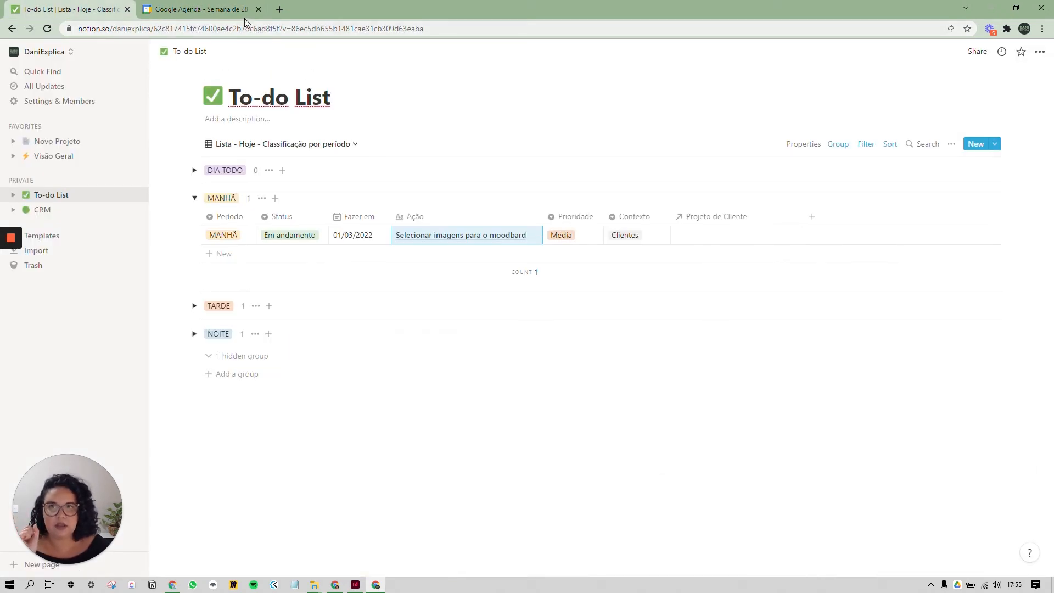
{"action": "key", "text": "ctrl+Tab"}
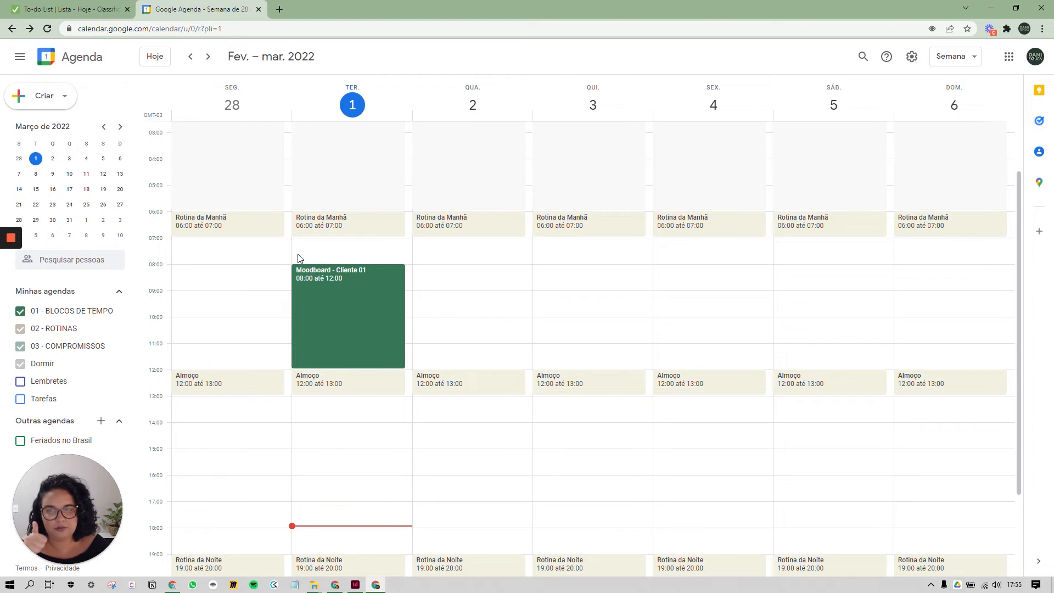
{"action": "left_click", "coordinate": [82, 10]}
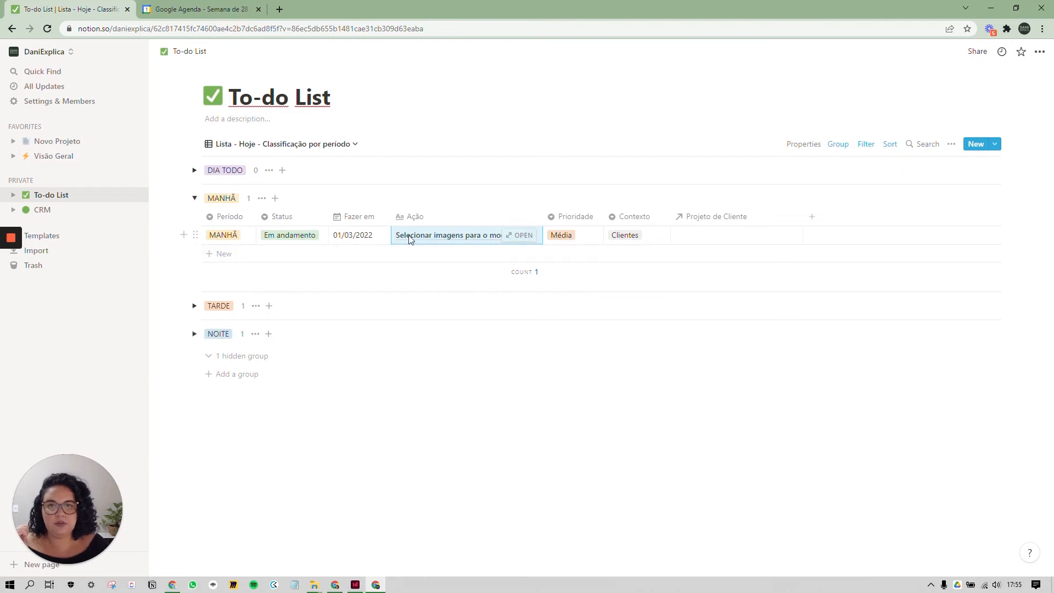
Review the projects available for the MANHÃ task's Projeto de Cliente relation, and check Tuesday's Moodboard - Cliente 01 block in Google Agenda
{"action": "left_click", "coordinate": [711, 240]}
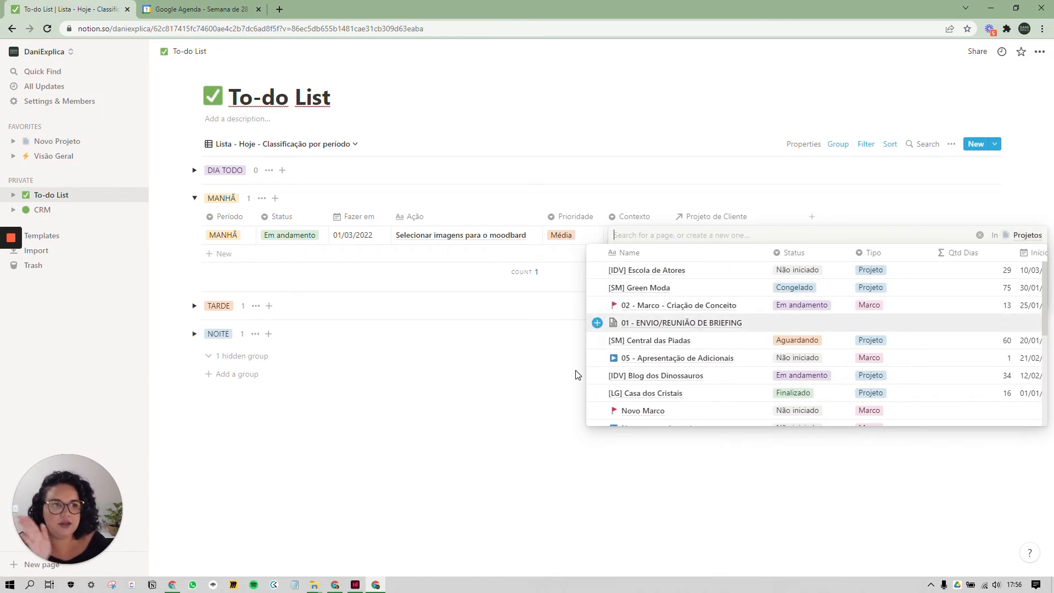
{"action": "key", "text": "Escape"}
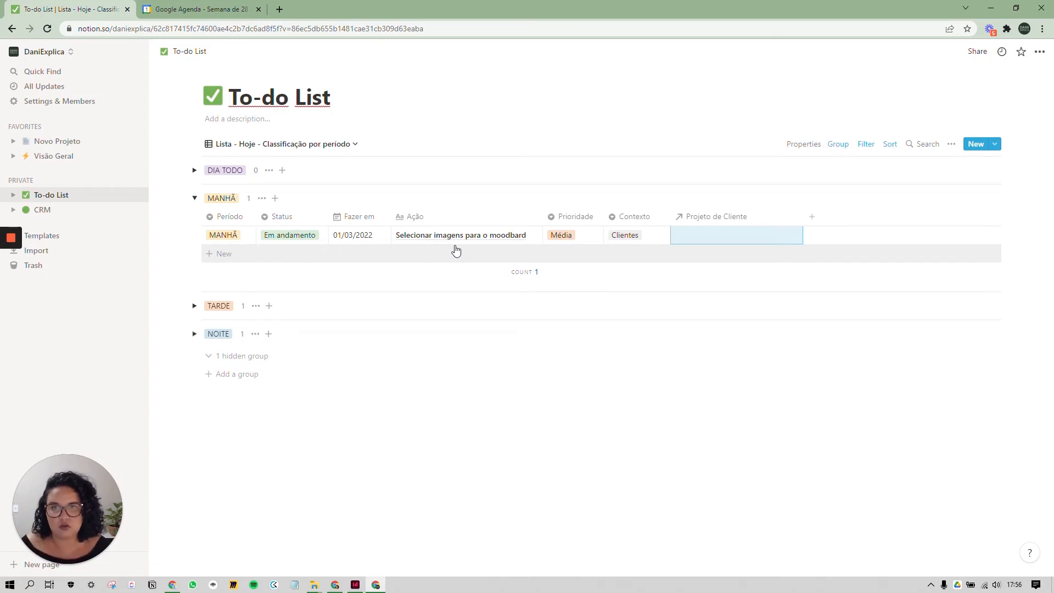
{"action": "left_click", "coordinate": [198, 9]}
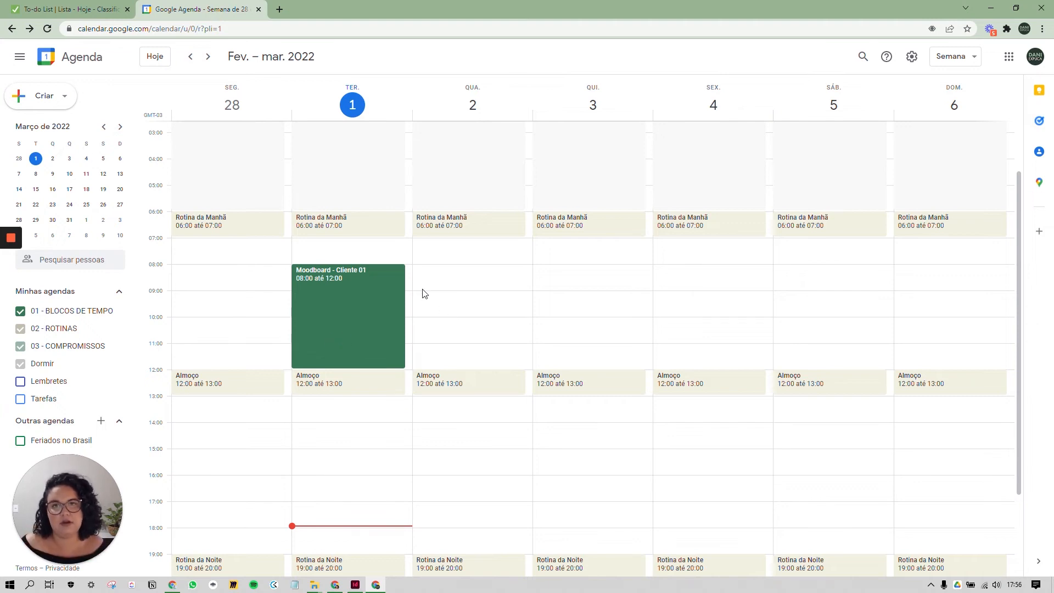
{"action": "key", "text": "ctrl+Tab"}
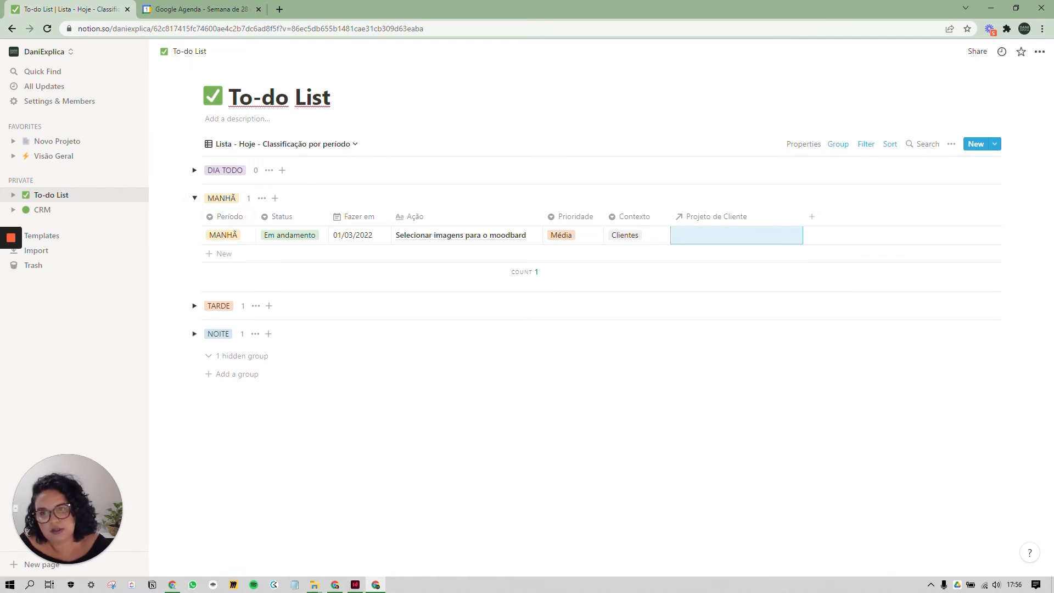
Collapse and re-expand the MANHÃ group, and view the Período options on its task's page
{"action": "left_click", "coordinate": [195, 199]}
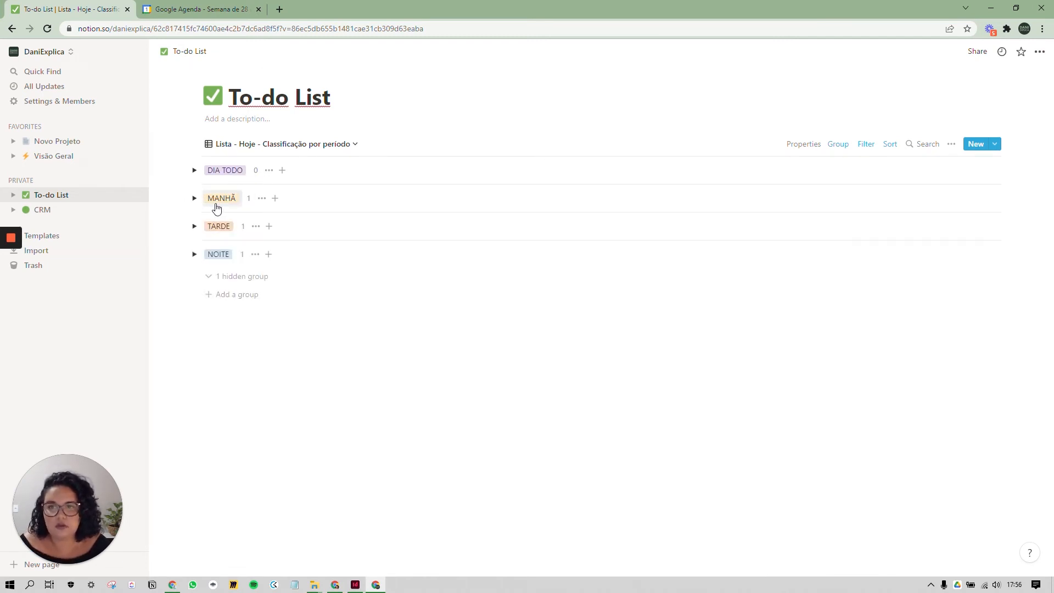
{"action": "left_click", "coordinate": [195, 199]}
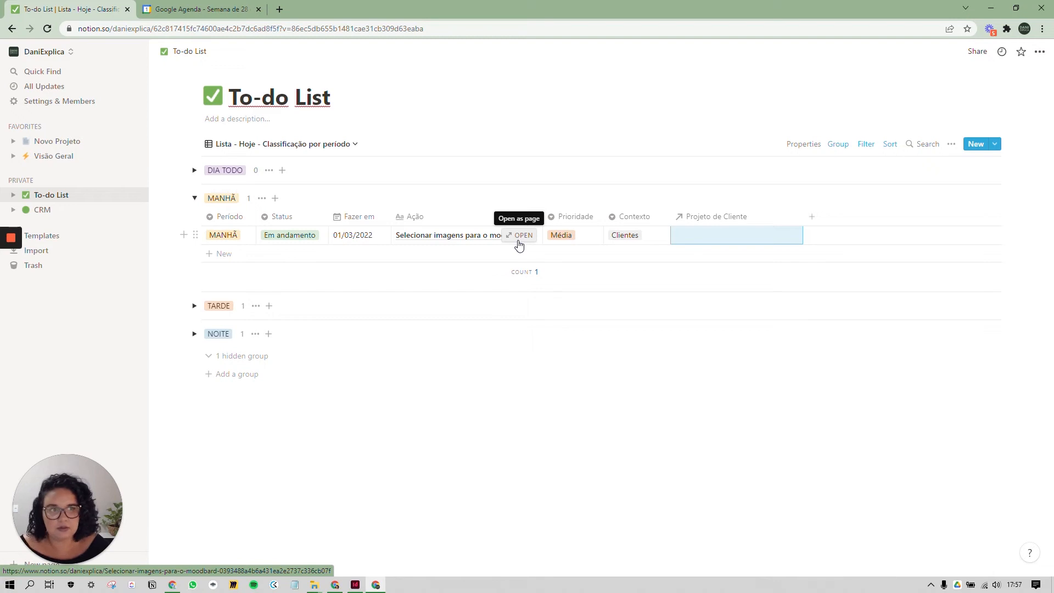
{"action": "left_click", "coordinate": [518, 236]}
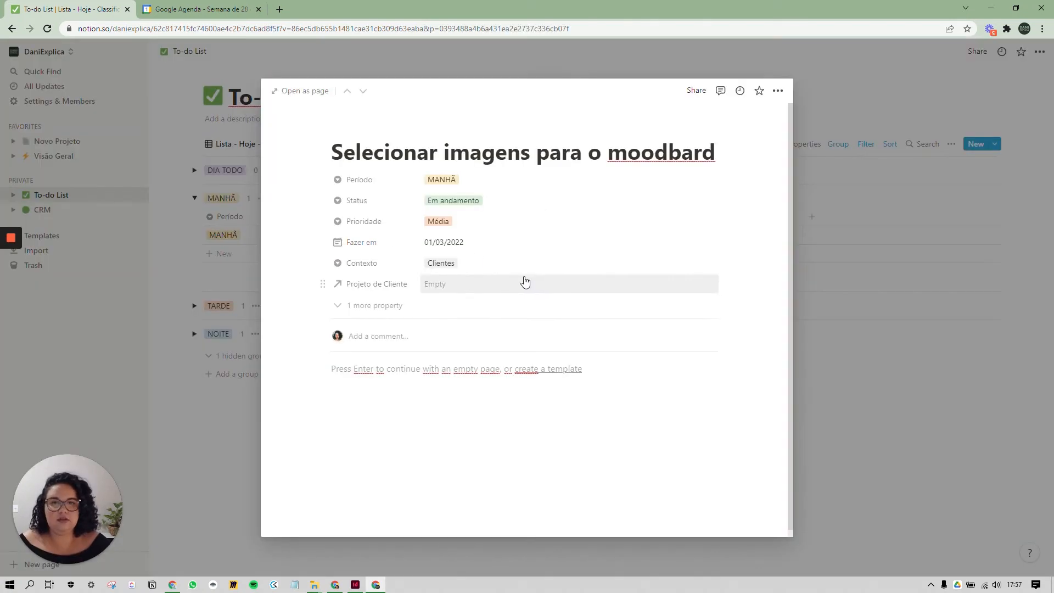
{"action": "left_click", "coordinate": [446, 181]}
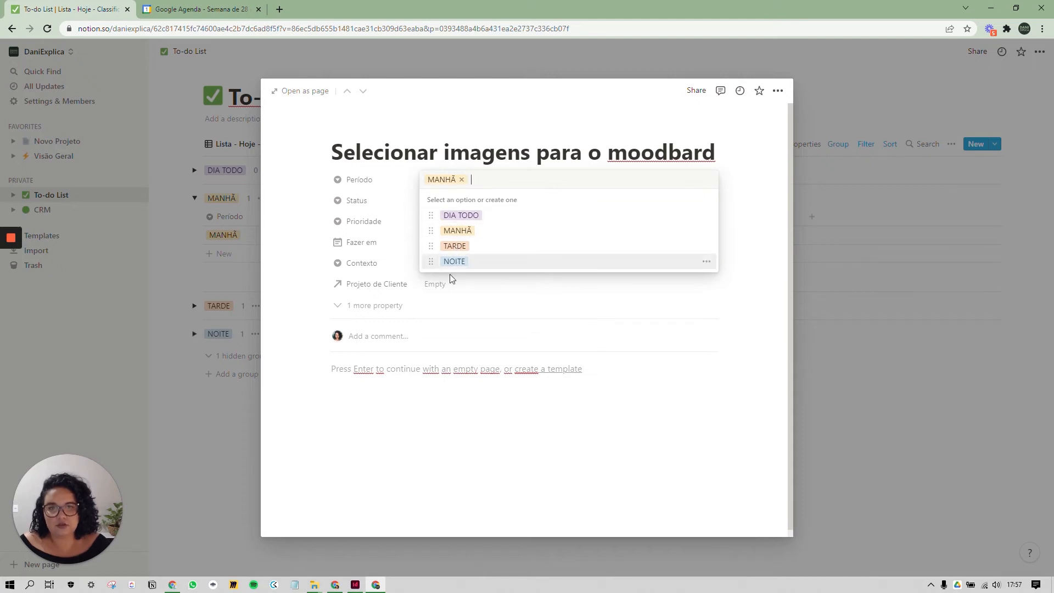
{"action": "left_click", "coordinate": [314, 237]}
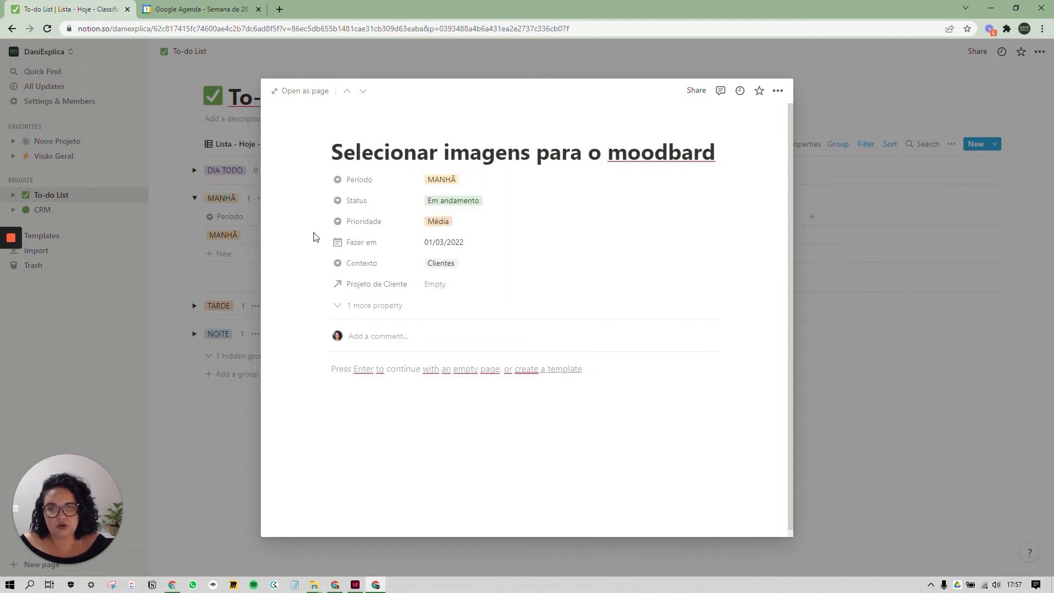
Review the available Status and Prioridade options on the task's page without changing either selection
{"action": "left_click", "coordinate": [457, 203]}
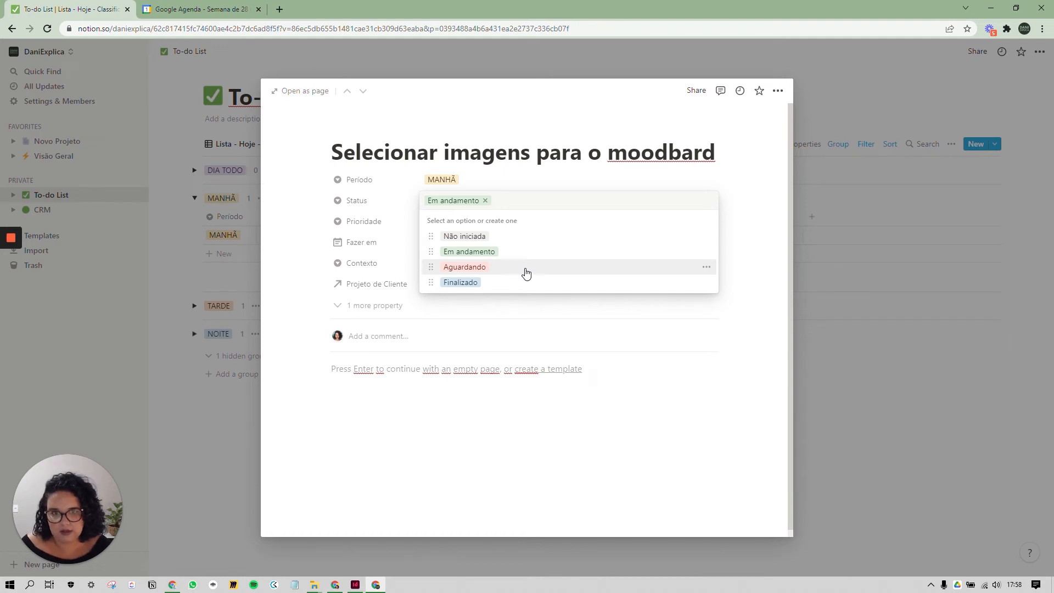
{"action": "key", "text": "Escape"}
{"action": "left_click", "coordinate": [456, 222]}
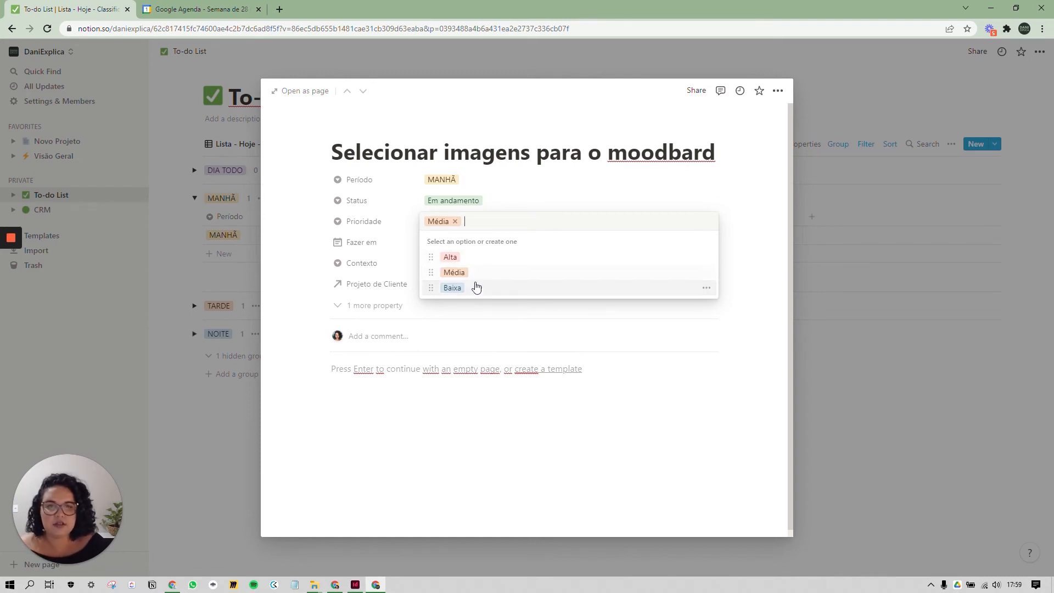
{"action": "left_click", "coordinate": [314, 305]}
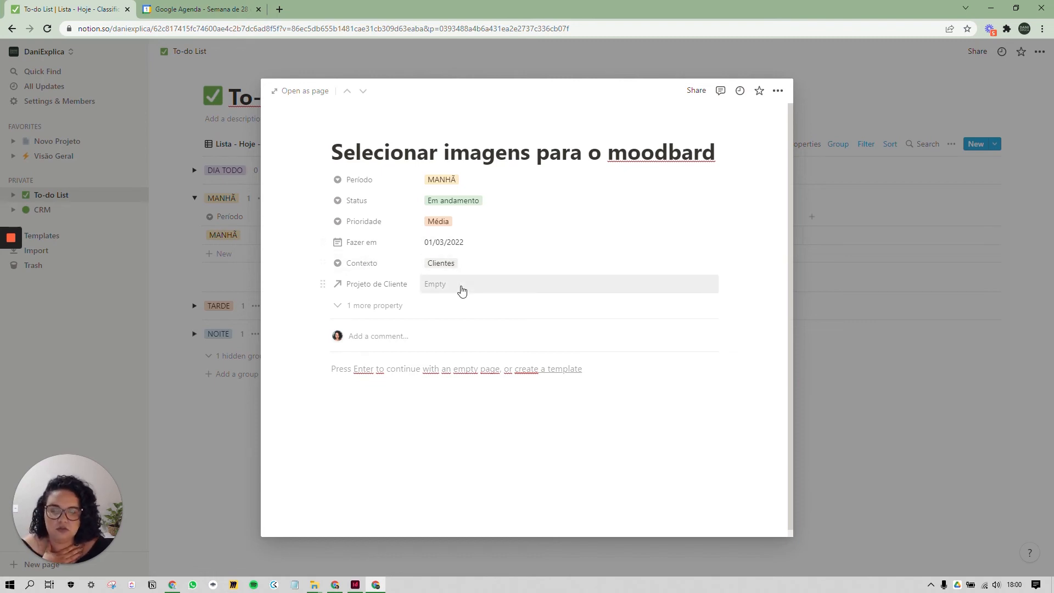
Review the task's Contexto options and the projects offered for Projeto de Cliente, leaving both unchanged, and close the page
{"action": "left_click", "coordinate": [438, 269]}
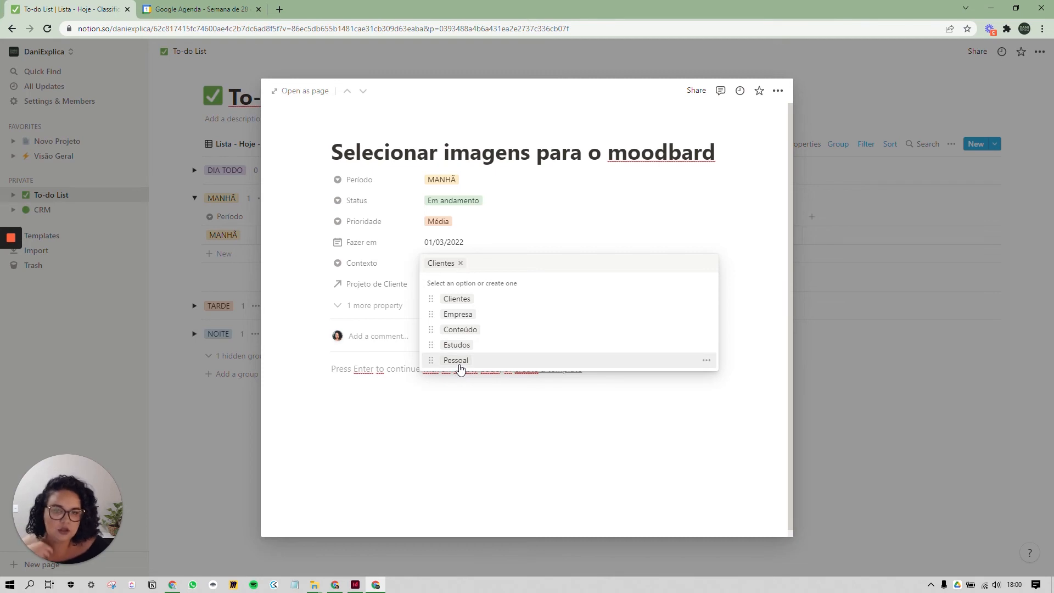
{"action": "left_click", "coordinate": [291, 292]}
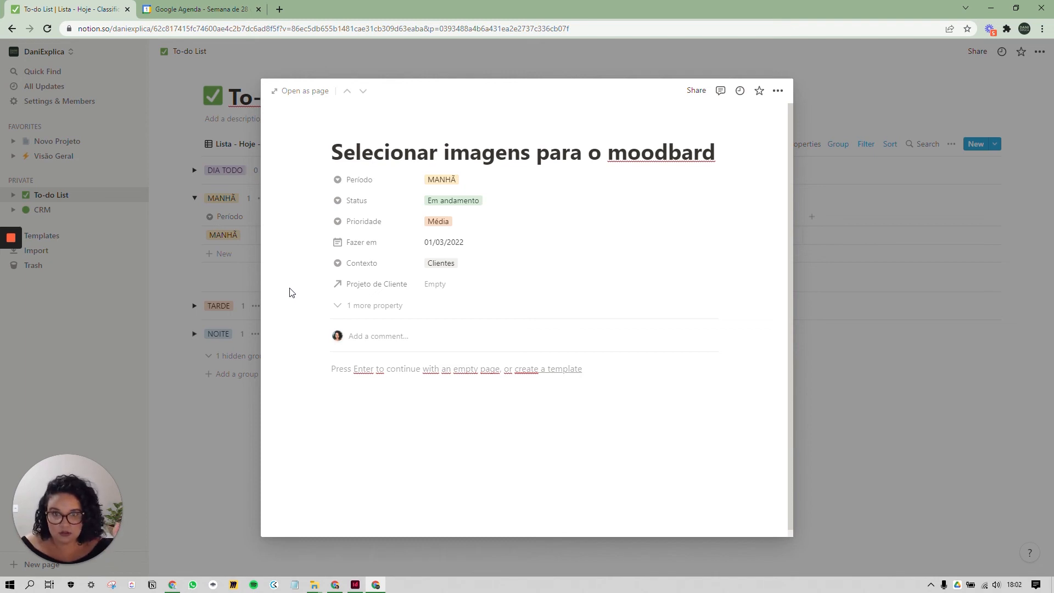
{"action": "left_click", "coordinate": [434, 284]}
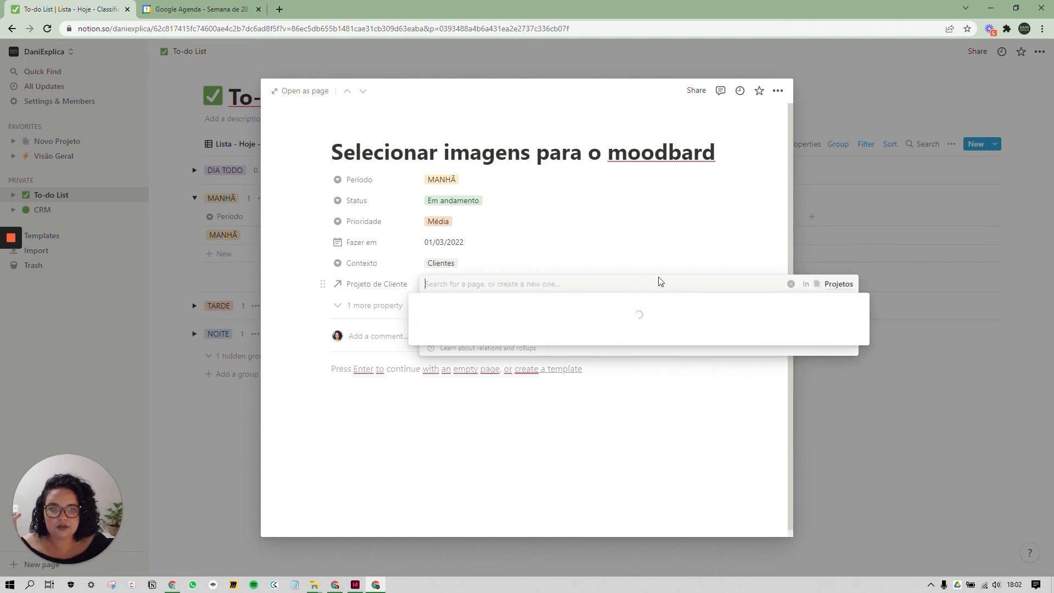
{"action": "scroll", "coordinate": [461, 384], "scroll_direction": "down", "scroll_amount": 1}
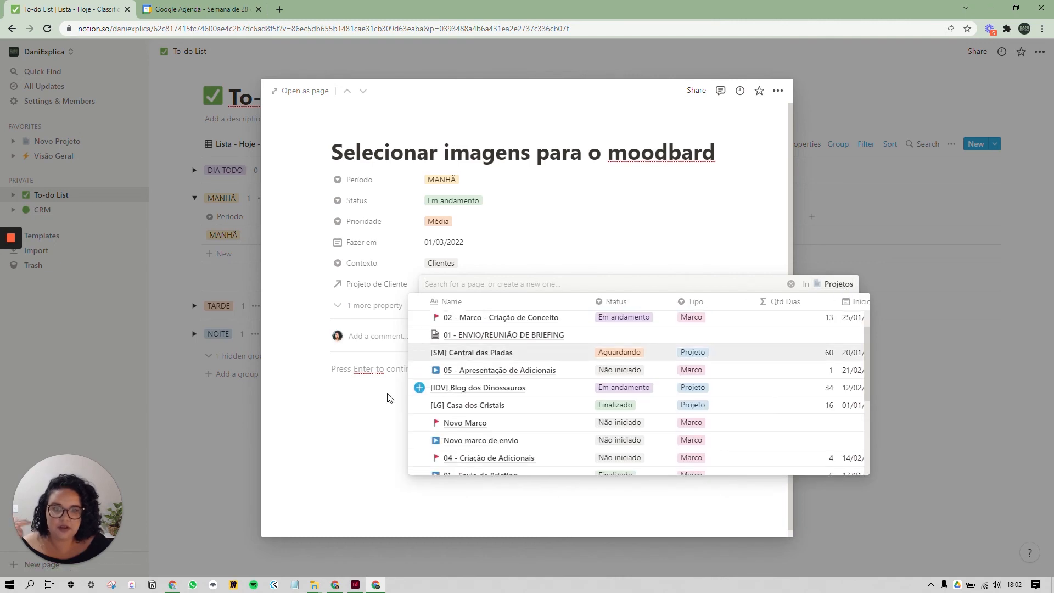
{"action": "left_click", "coordinate": [315, 400]}
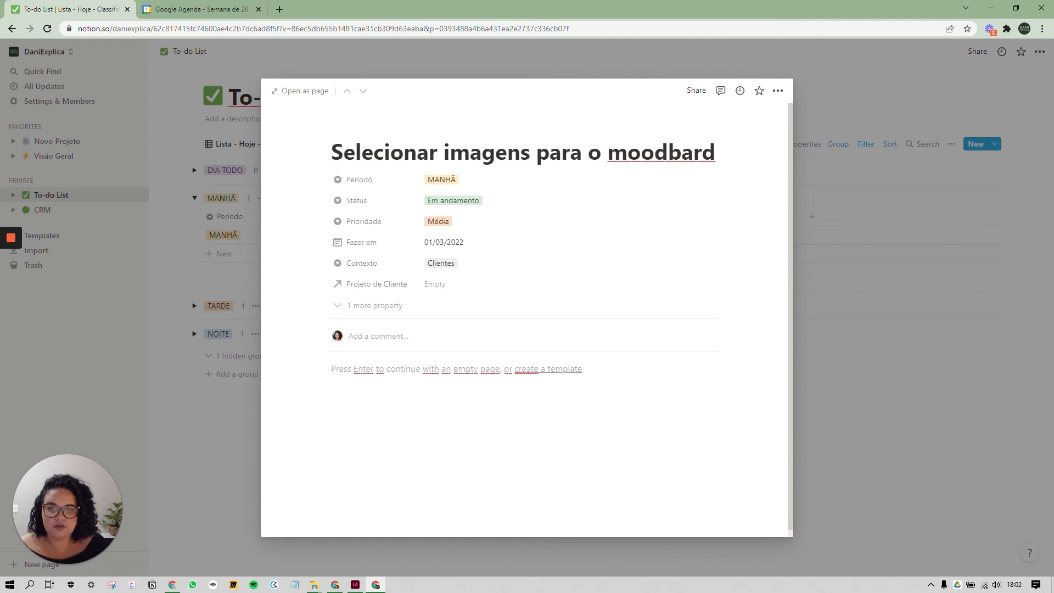
{"action": "key", "text": "Escape"}
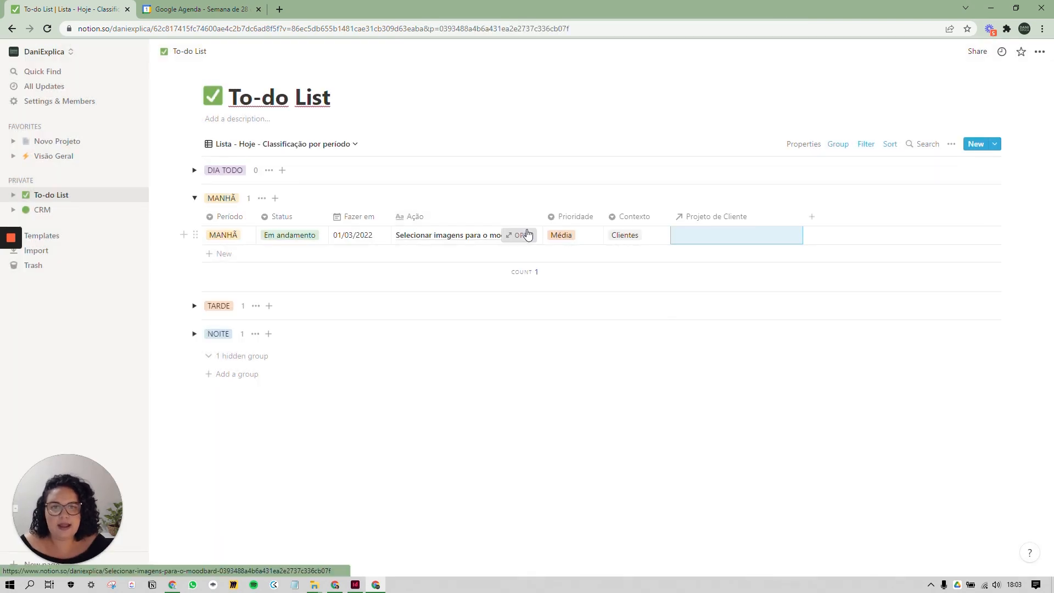
Reopen the MANHÃ task's page and add a to-do checkbox with the text "hool" to its body
{"action": "left_click", "coordinate": [519, 234]}
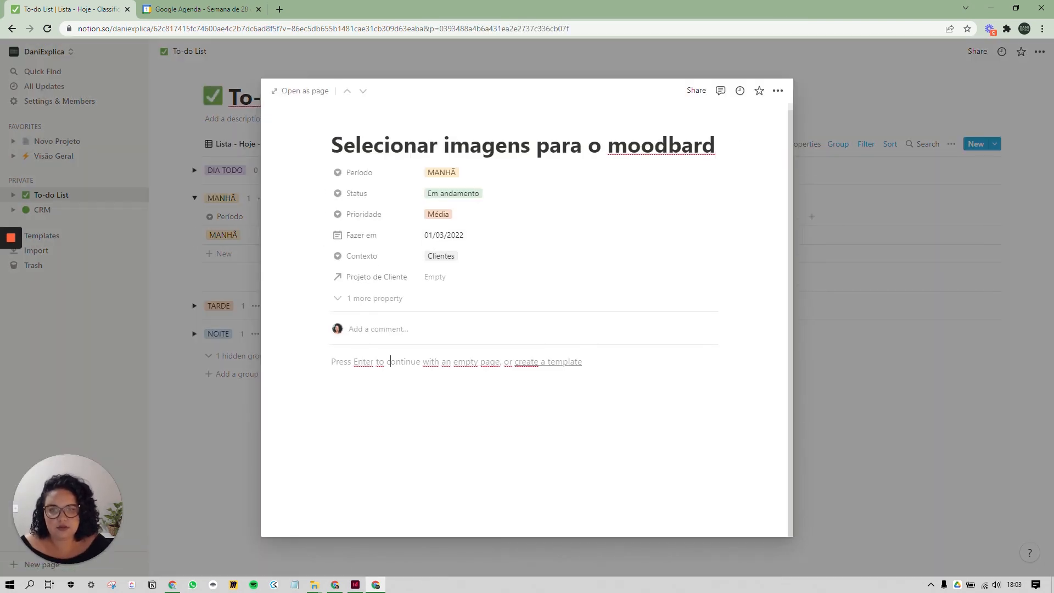
{"action": "key", "text": "Return"}
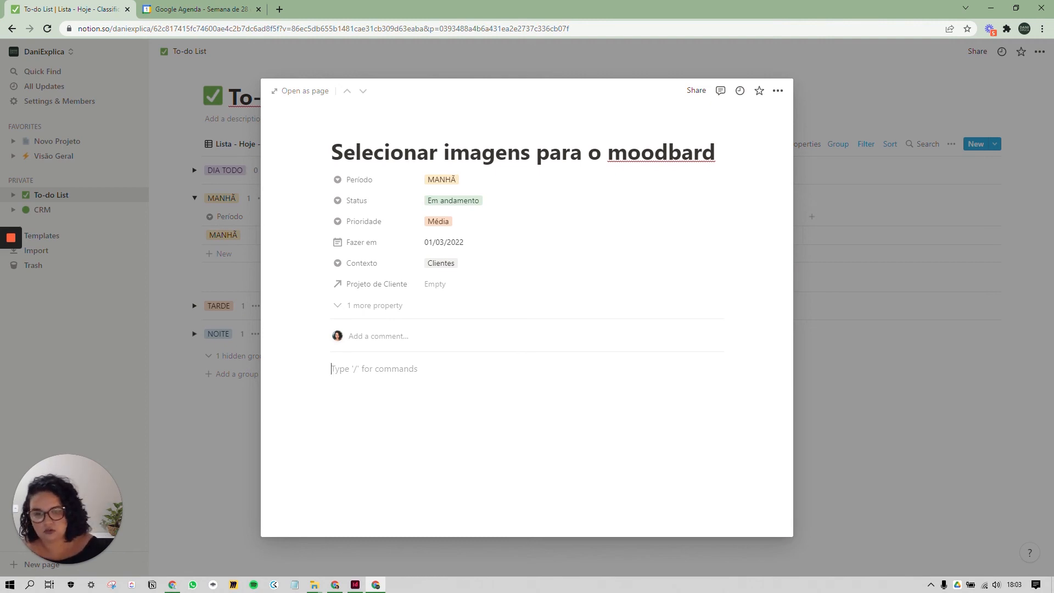
{"action": "type", "text": "/"}
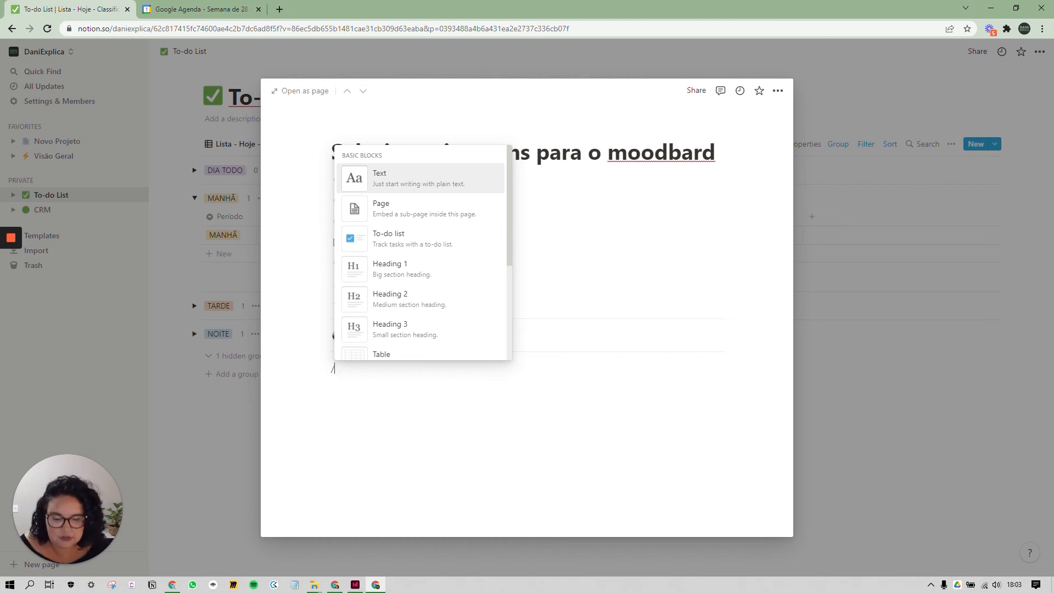
{"action": "left_click", "coordinate": [393, 242]}
{"action": "type", "text": "hool"}
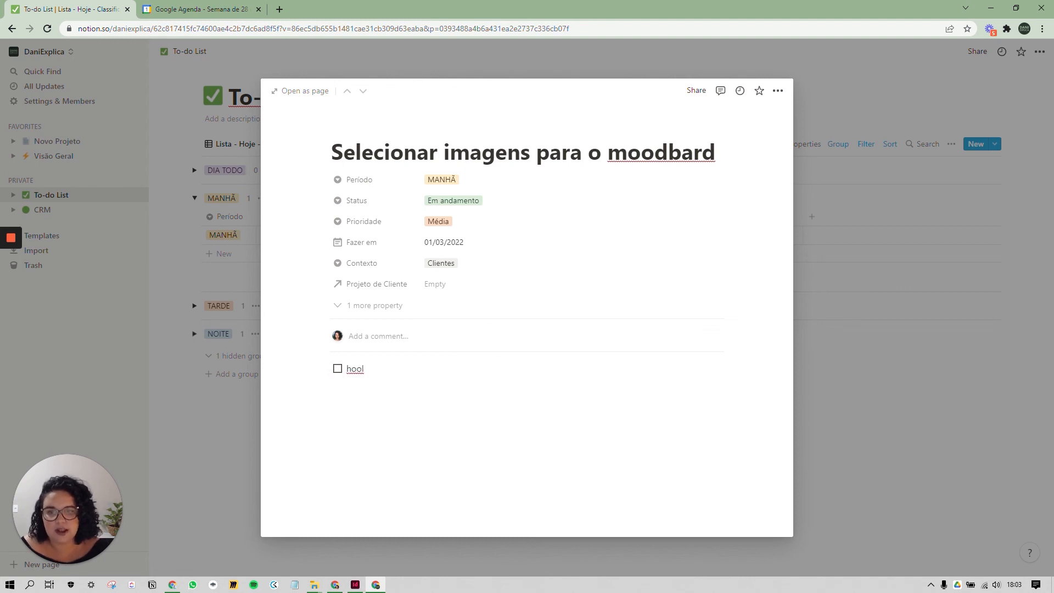
Browse the block types that can be inserted below the to-do, from basic blocks through databases and media to embeds
{"action": "key", "text": "Return"}
{"action": "key", "text": "Return"}
{"action": "type", "text": "/"}
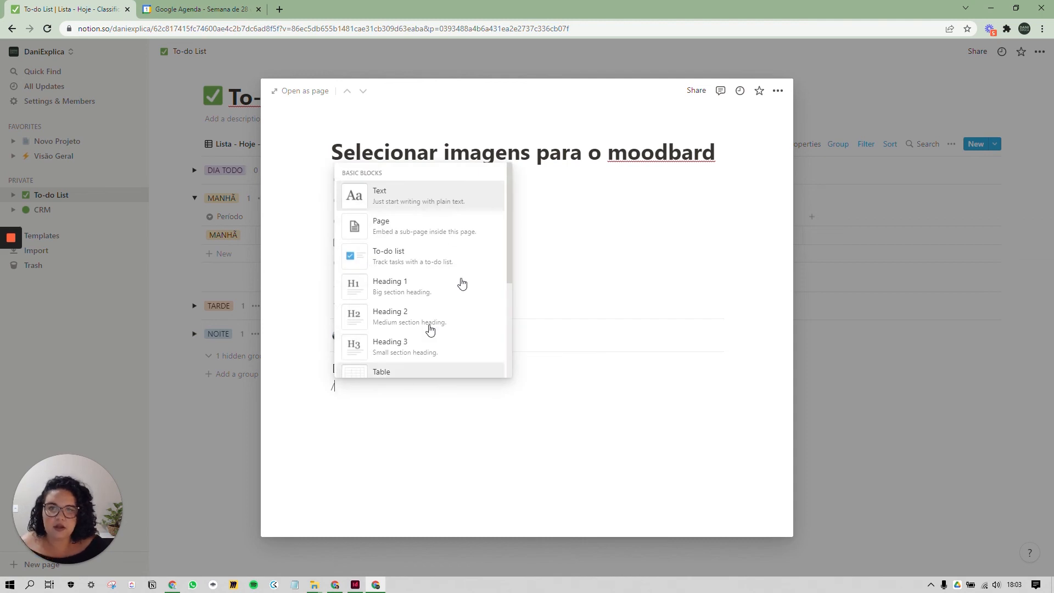
{"action": "scroll", "coordinate": [405, 280], "scroll_direction": "down", "scroll_amount": 1}
{"action": "scroll", "coordinate": [406, 280], "scroll_direction": "down", "scroll_amount": 1}
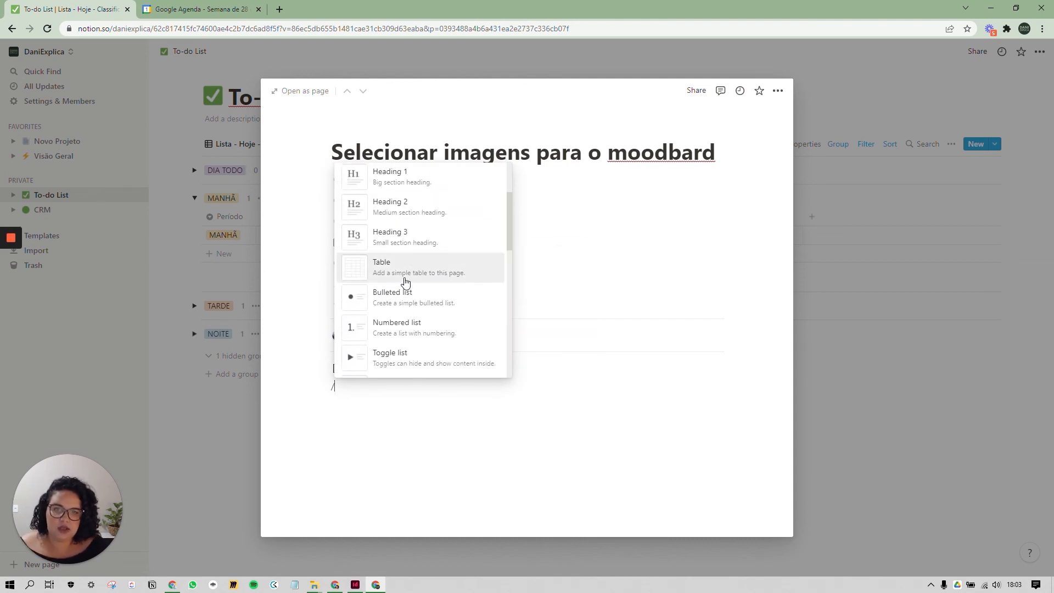
{"action": "scroll", "coordinate": [442, 309], "scroll_direction": "down", "scroll_amount": 2}
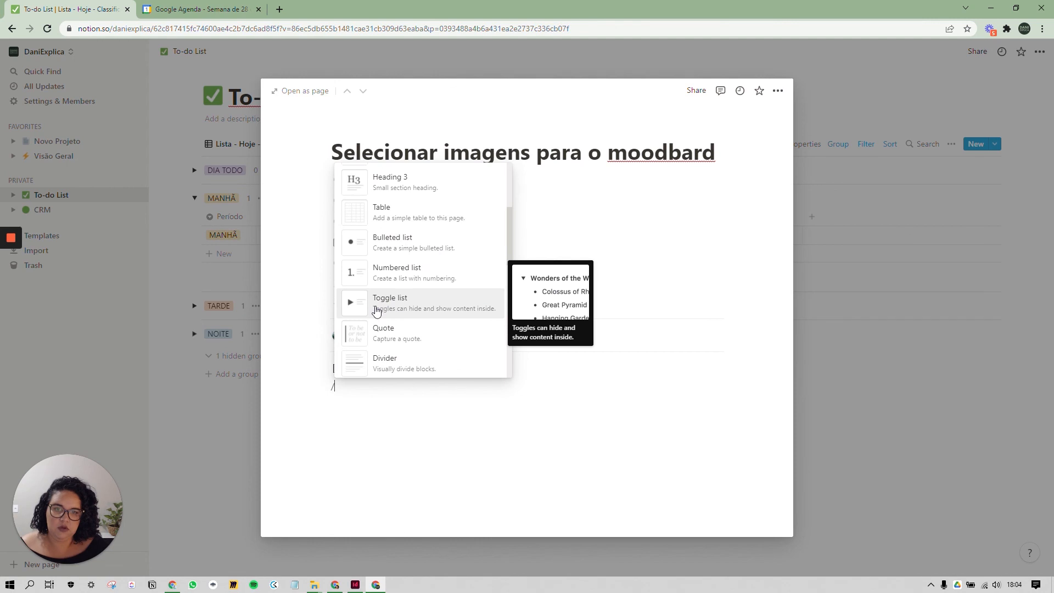
{"action": "scroll", "coordinate": [384, 324], "scroll_direction": "down", "scroll_amount": 1}
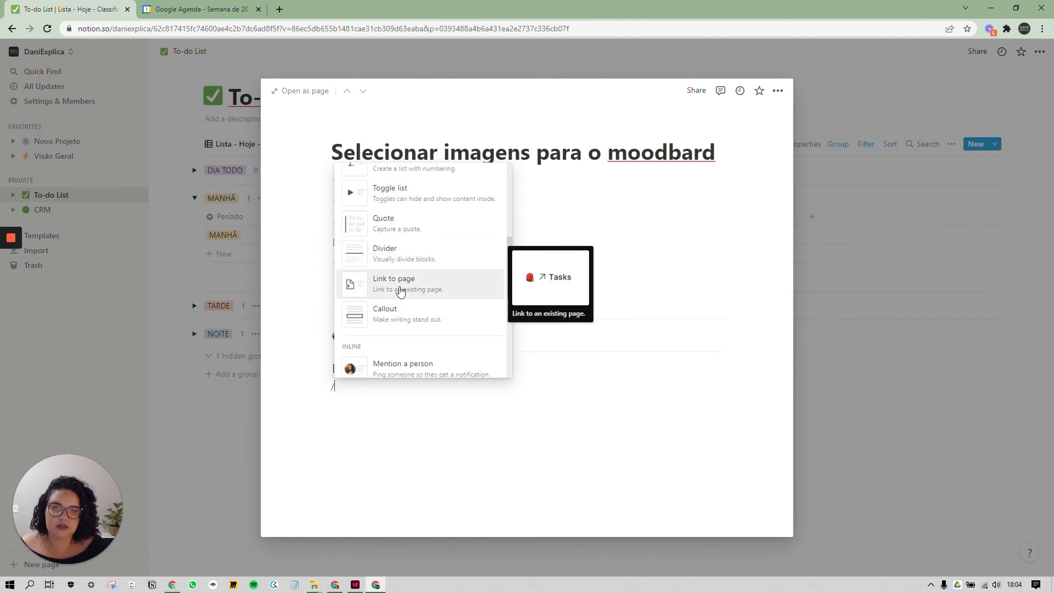
{"action": "scroll", "coordinate": [351, 310], "scroll_direction": "down", "scroll_amount": 2}
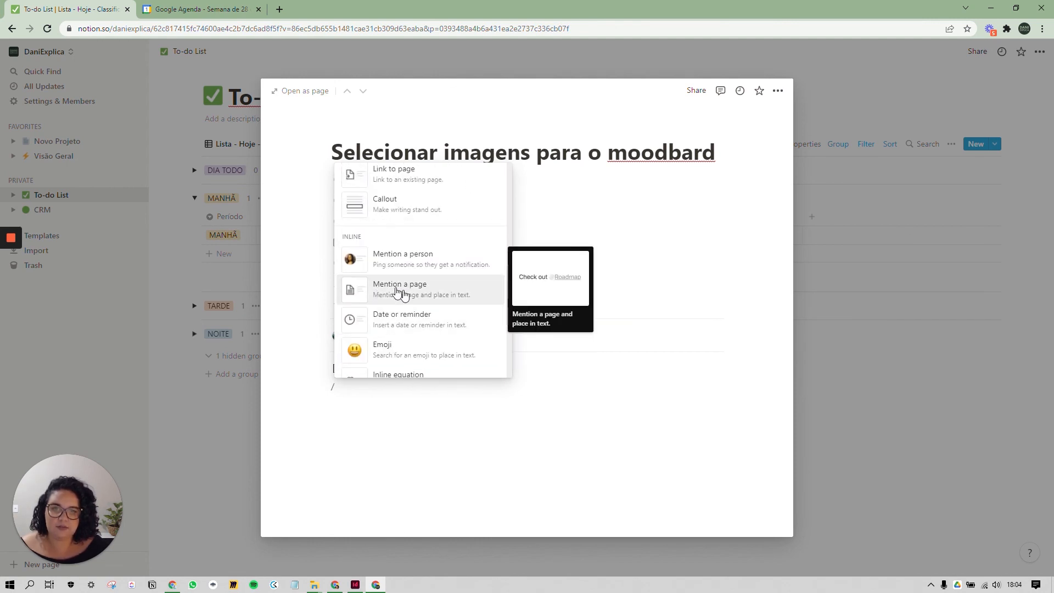
{"action": "scroll", "coordinate": [410, 306], "scroll_direction": "down", "scroll_amount": 1}
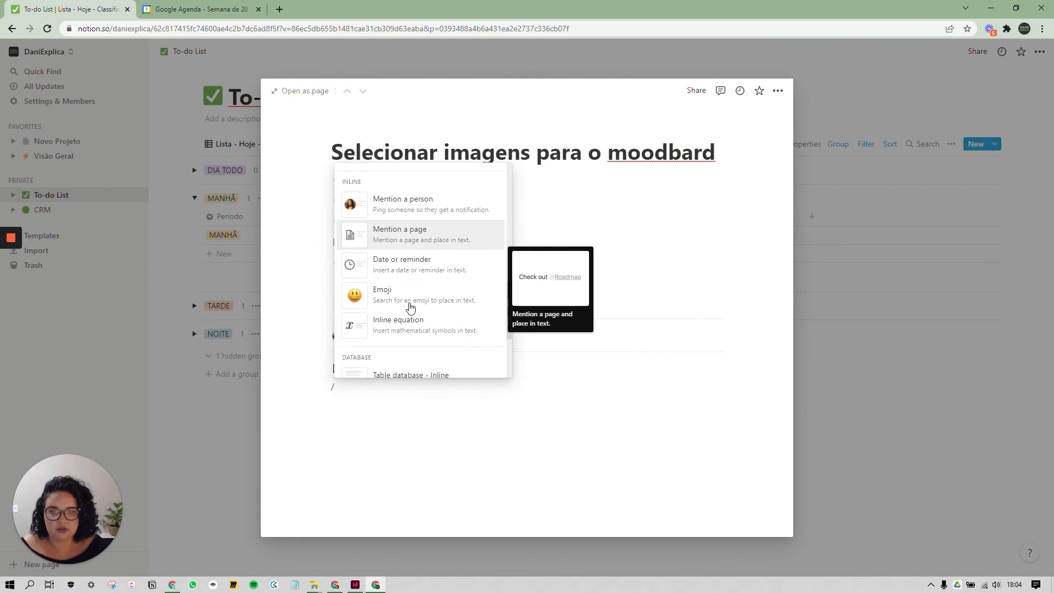
{"action": "scroll", "coordinate": [401, 291], "scroll_direction": "down", "scroll_amount": 2}
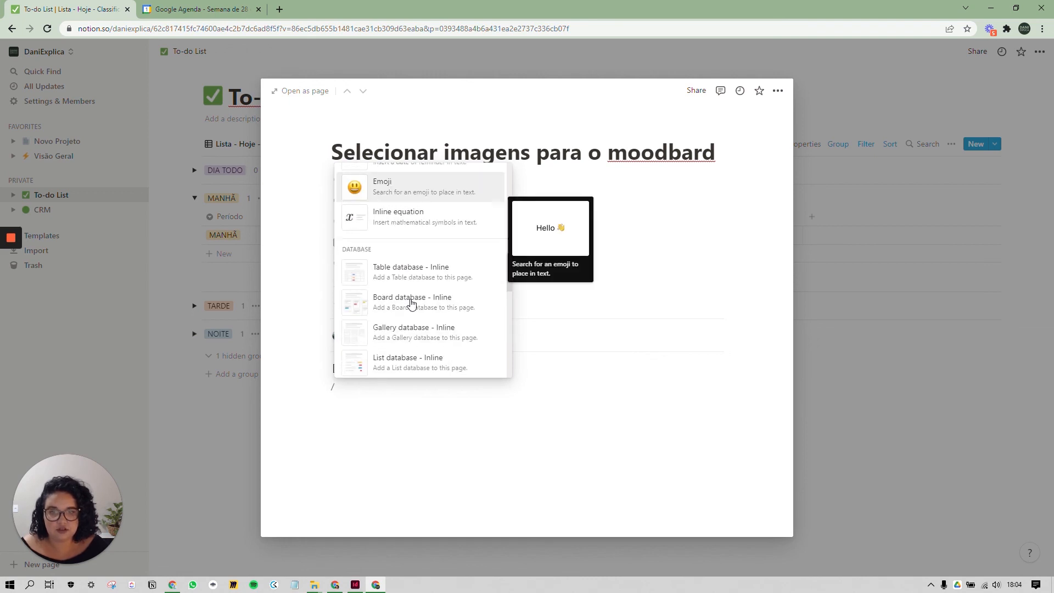
{"action": "scroll", "coordinate": [407, 313], "scroll_direction": "down", "scroll_amount": 1}
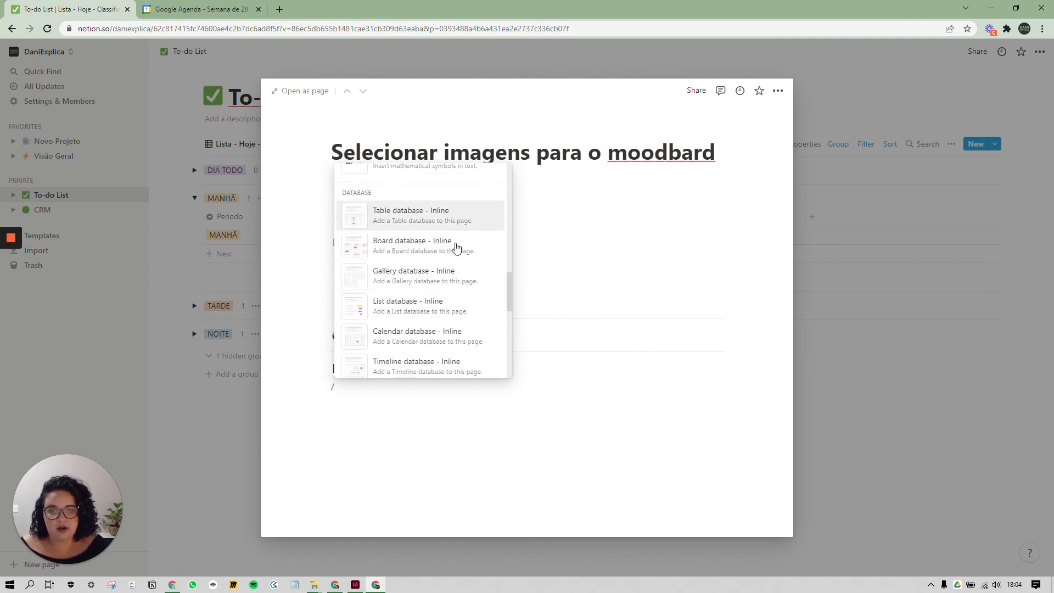
{"action": "scroll", "coordinate": [437, 333], "scroll_direction": "down", "scroll_amount": 2}
{"action": "scroll", "coordinate": [435, 333], "scroll_direction": "down", "scroll_amount": 5}
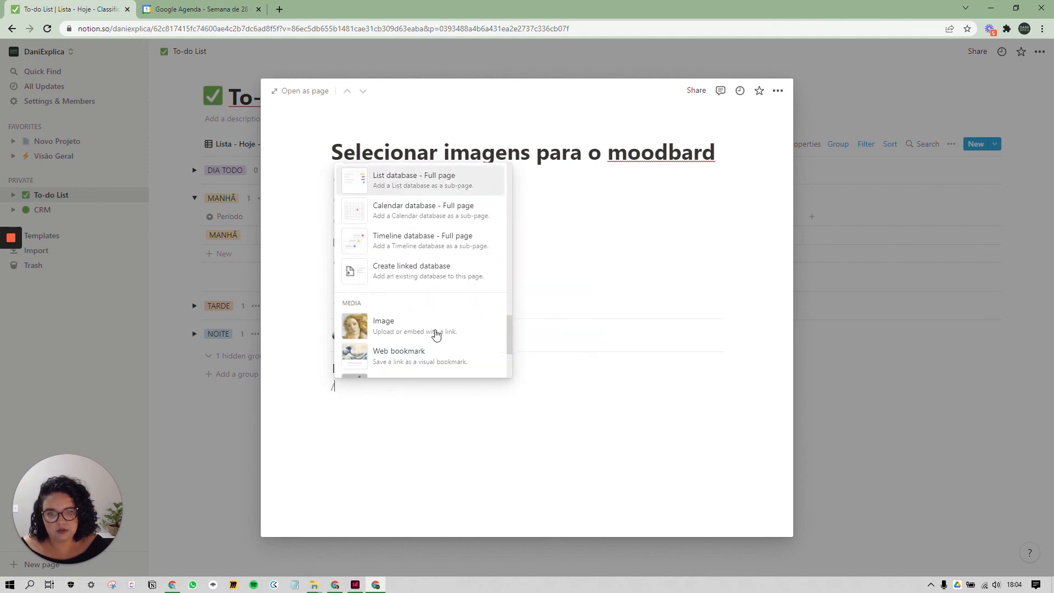
{"action": "scroll", "coordinate": [376, 307], "scroll_direction": "down", "scroll_amount": 2}
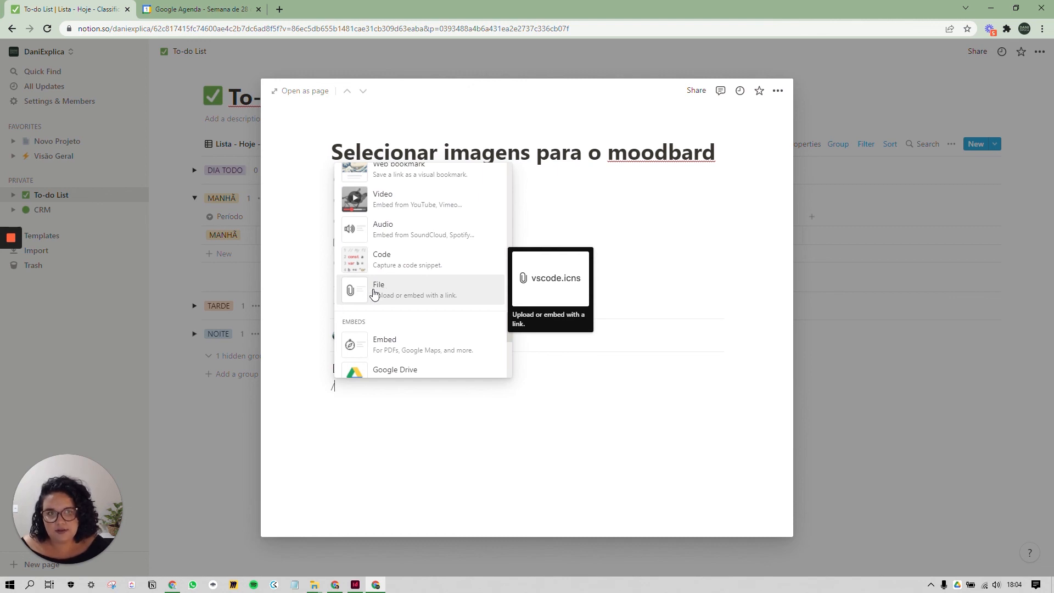
{"action": "scroll", "coordinate": [400, 317], "scroll_direction": "down", "scroll_amount": 2}
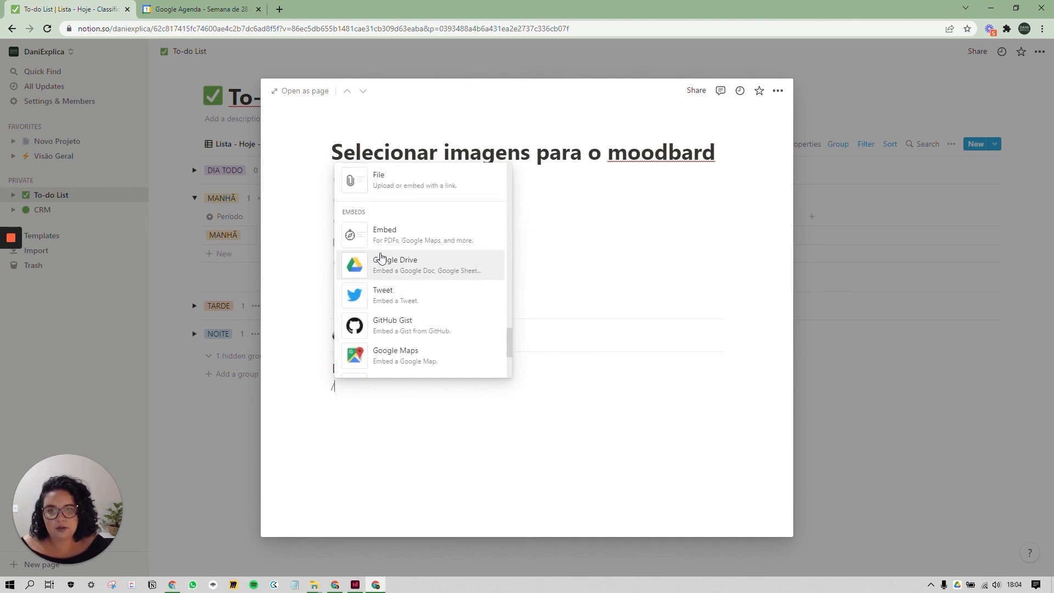
Dismiss the block list and delete the "hool" to-do, leaving an empty text line in the task's page
{"action": "key", "text": "Escape"}
{"action": "key", "text": "BackSpace"}
{"action": "key", "text": "BackSpace"}
{"action": "key", "text": "BackSpace"}
{"action": "key", "text": "BackSpace"}
{"action": "key", "text": "BackSpace"}
{"action": "key", "text": "BackSpace"}
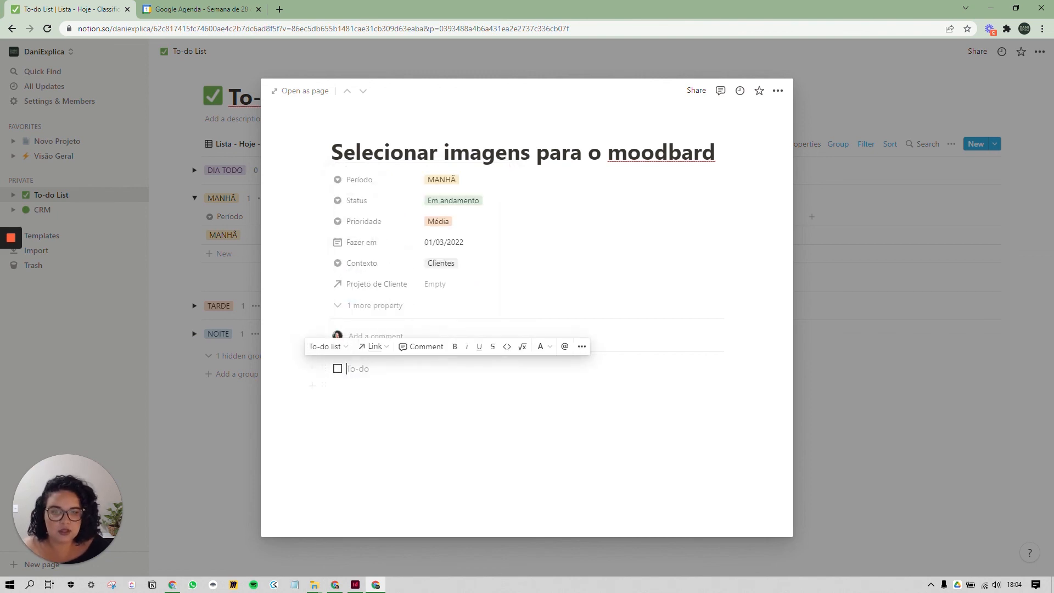
{"action": "key", "text": "Return"}
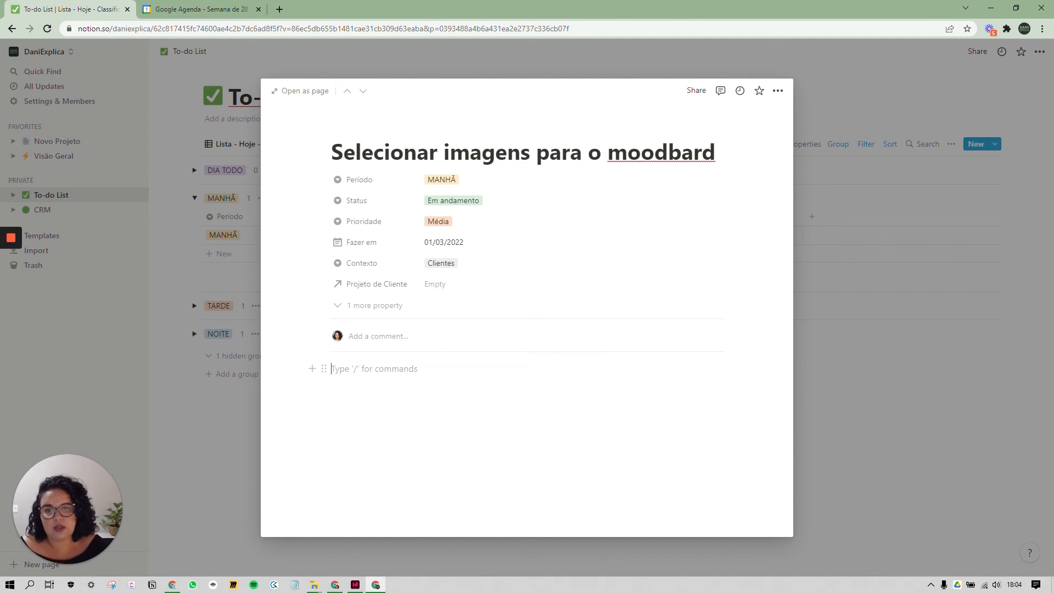
Open the task's Fazer em date and review the day-based reminder options offered for it
{"action": "left_click", "coordinate": [386, 337]}
{"action": "left_click", "coordinate": [378, 369]}
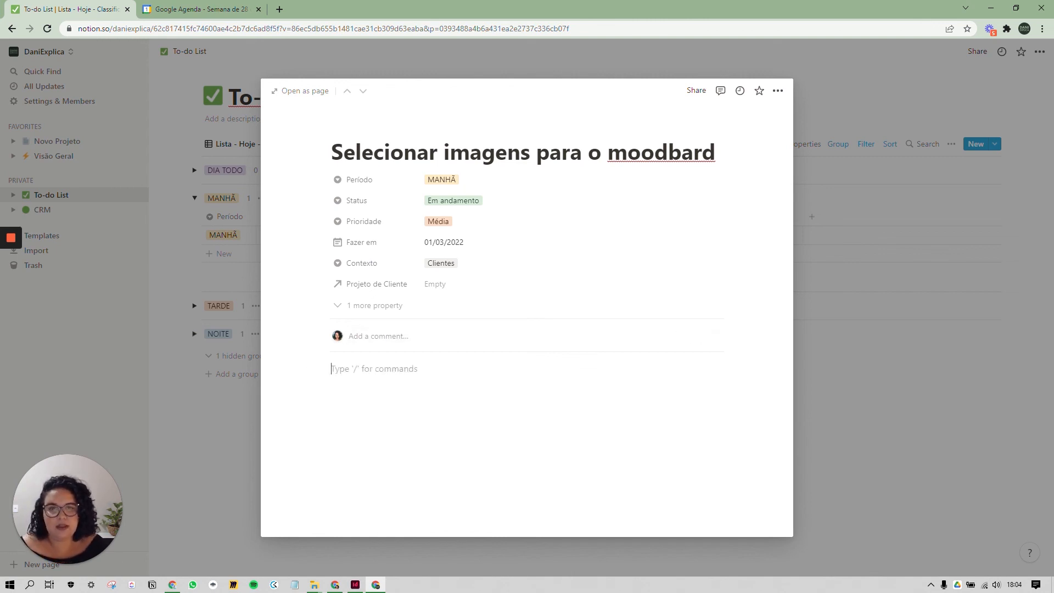
{"action": "left_click", "coordinate": [449, 243]}
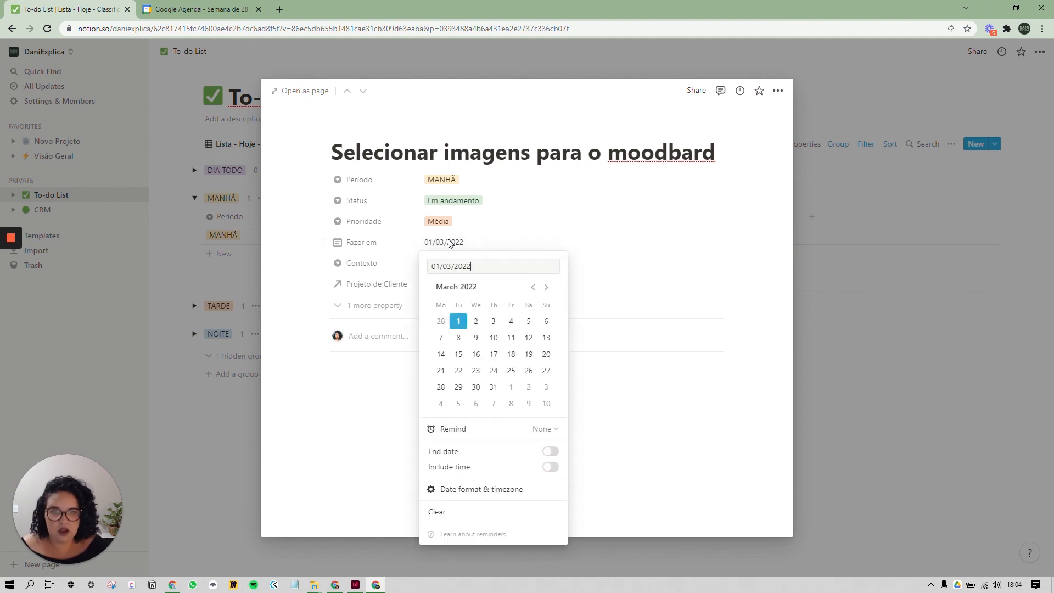
{"action": "left_click", "coordinate": [393, 380]}
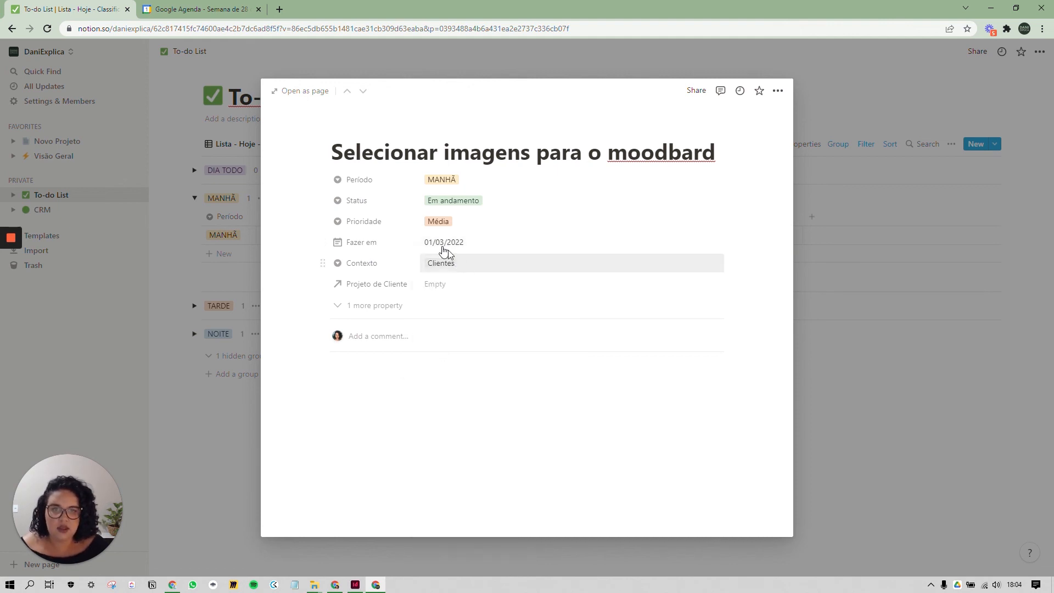
{"action": "left_click", "coordinate": [440, 246]}
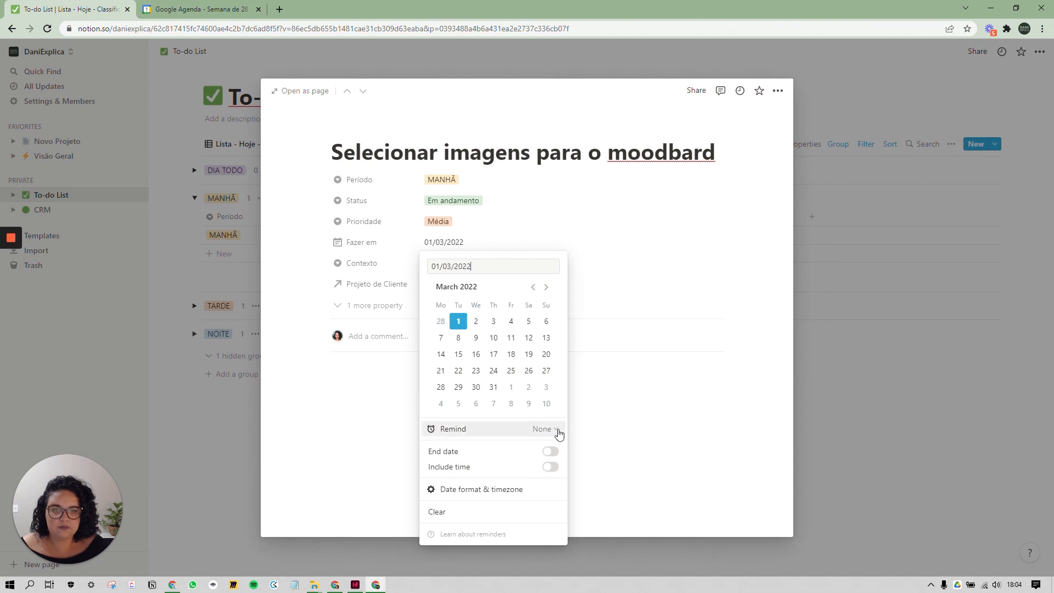
{"action": "left_click", "coordinate": [537, 433]}
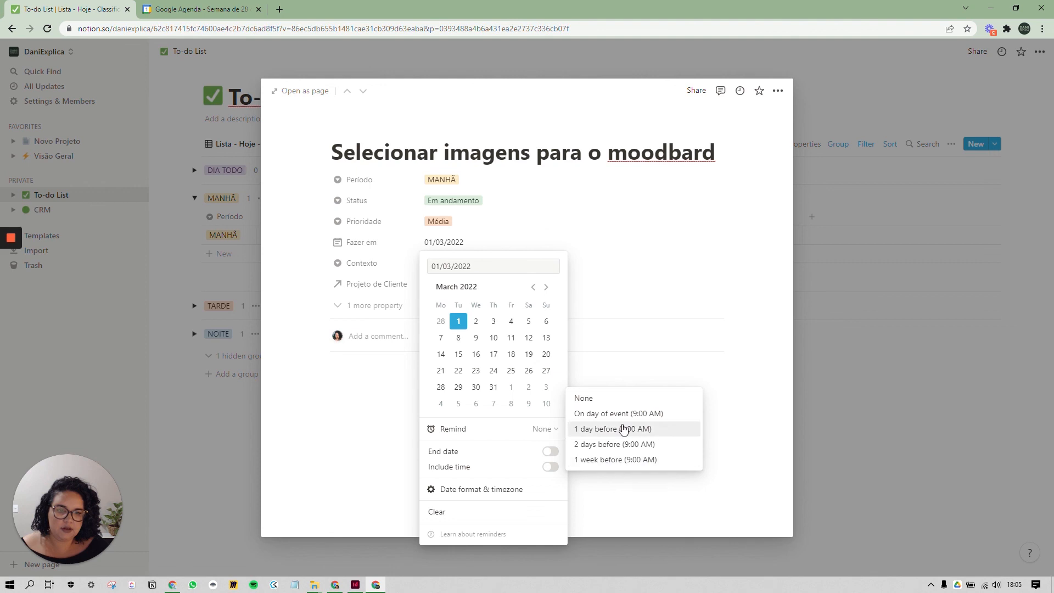
Include a time in the Fazer em date, check the minute- and hour-based reminder options, and remove the time again
{"action": "left_click", "coordinate": [548, 471]}
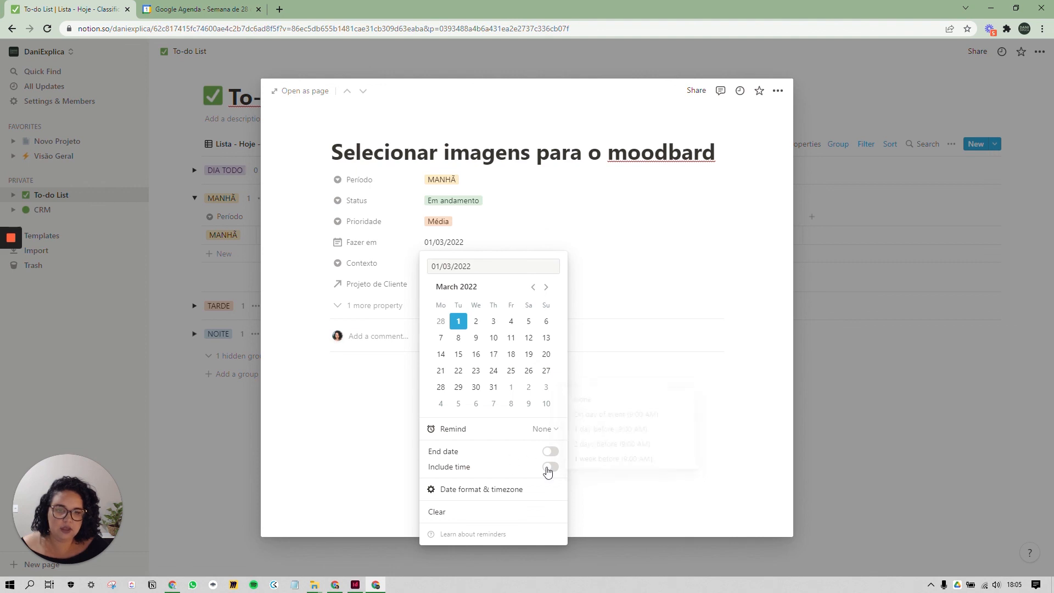
{"action": "left_click", "coordinate": [548, 468]}
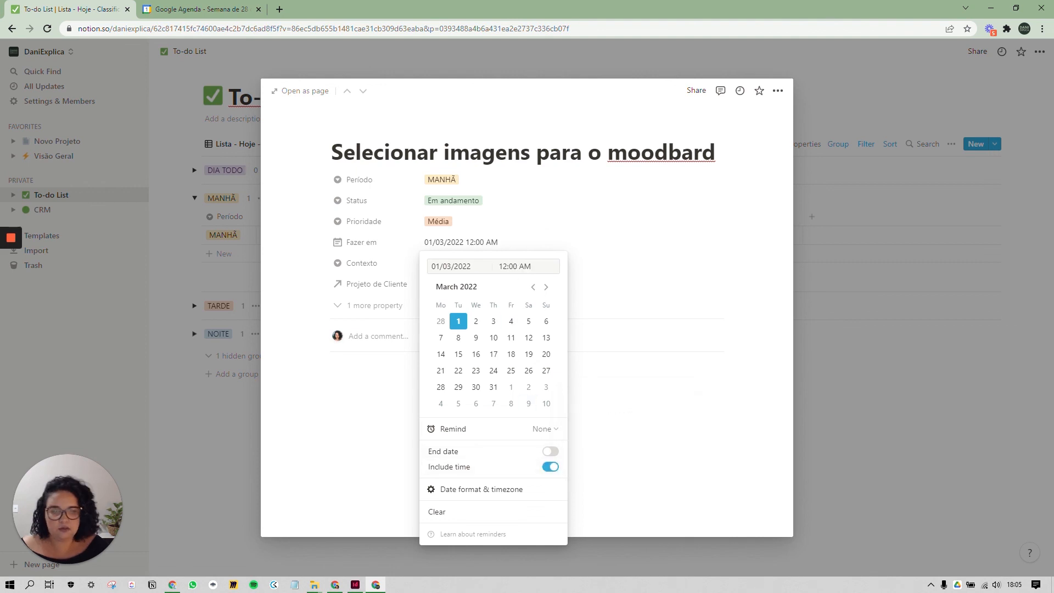
{"action": "left_click", "coordinate": [553, 429]}
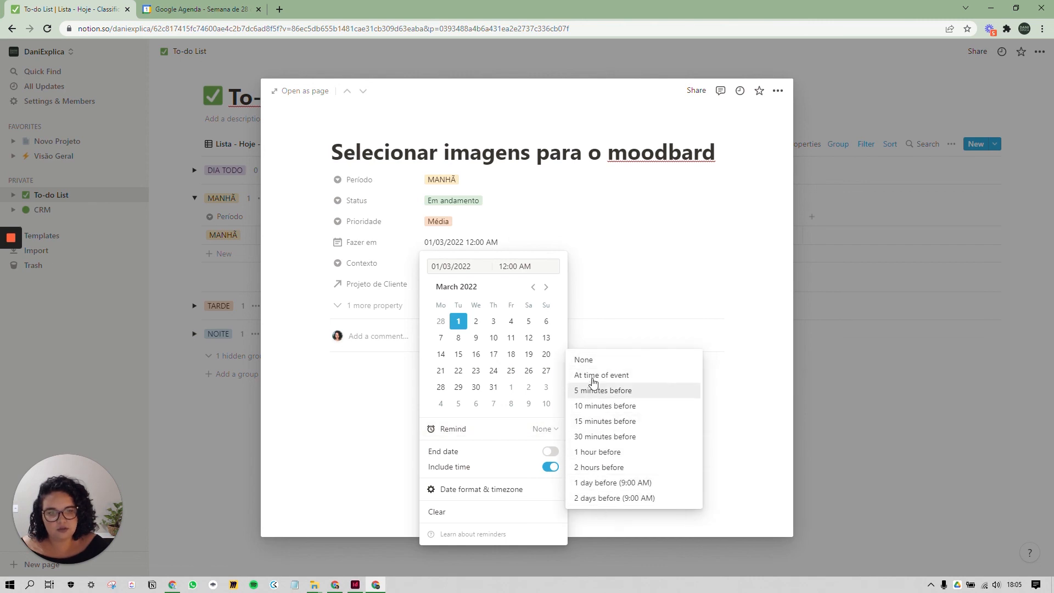
{"action": "left_click", "coordinate": [550, 467]}
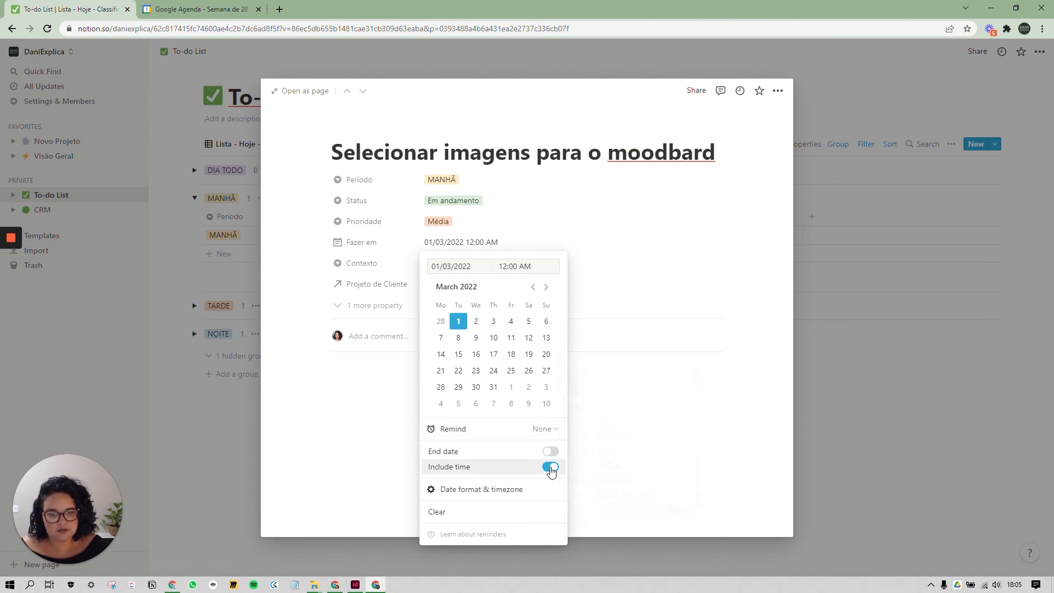
{"action": "left_click", "coordinate": [549, 467]}
{"action": "left_click", "coordinate": [550, 467]}
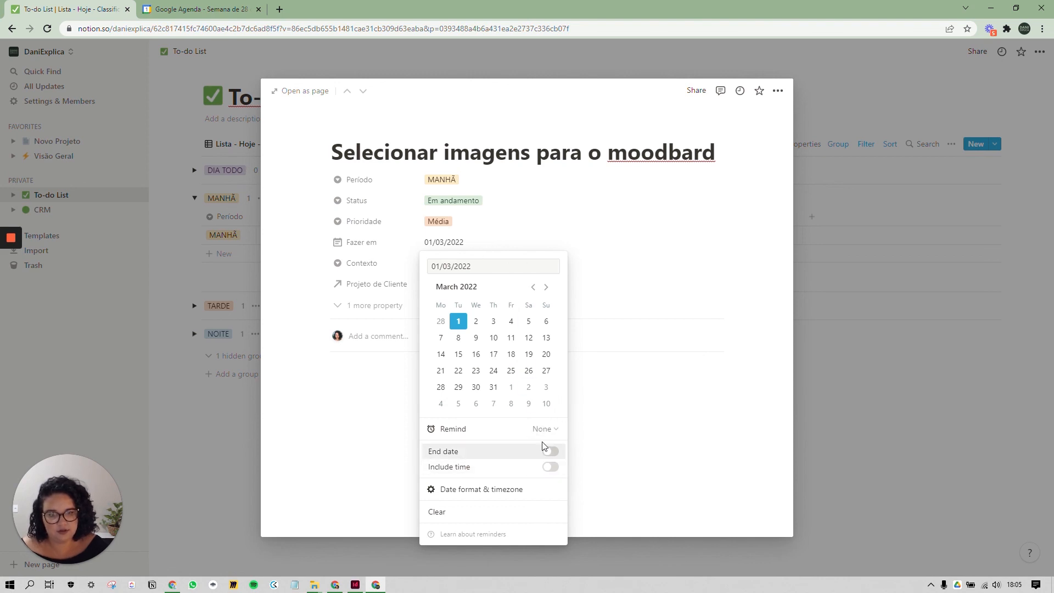
Recheck the reminder choices for the date without a time, leave the reminder unset, and close the task's page
{"action": "left_click", "coordinate": [544, 429]}
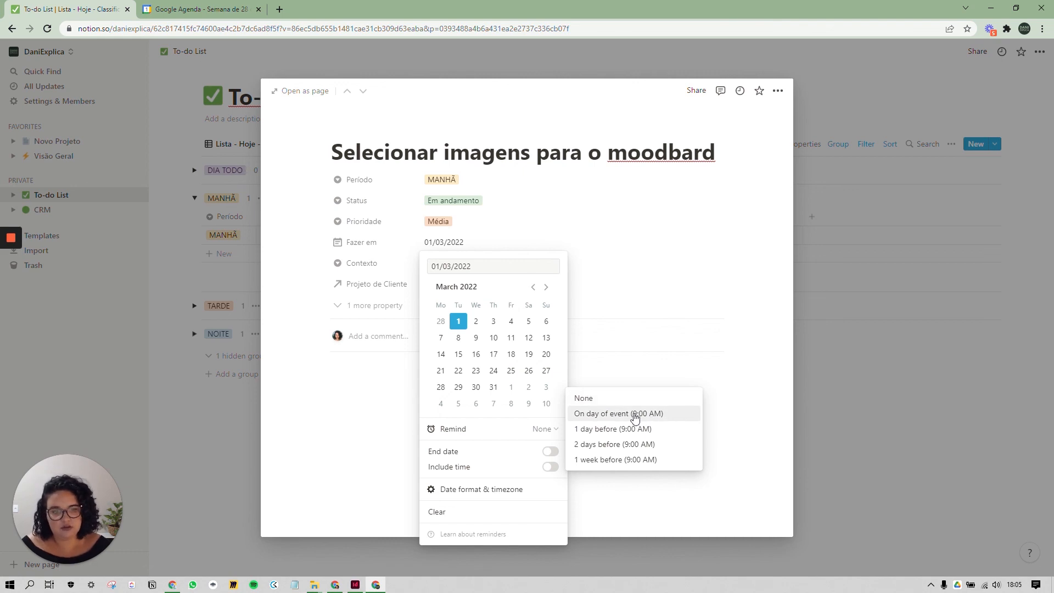
{"action": "left_click", "coordinate": [384, 395]}
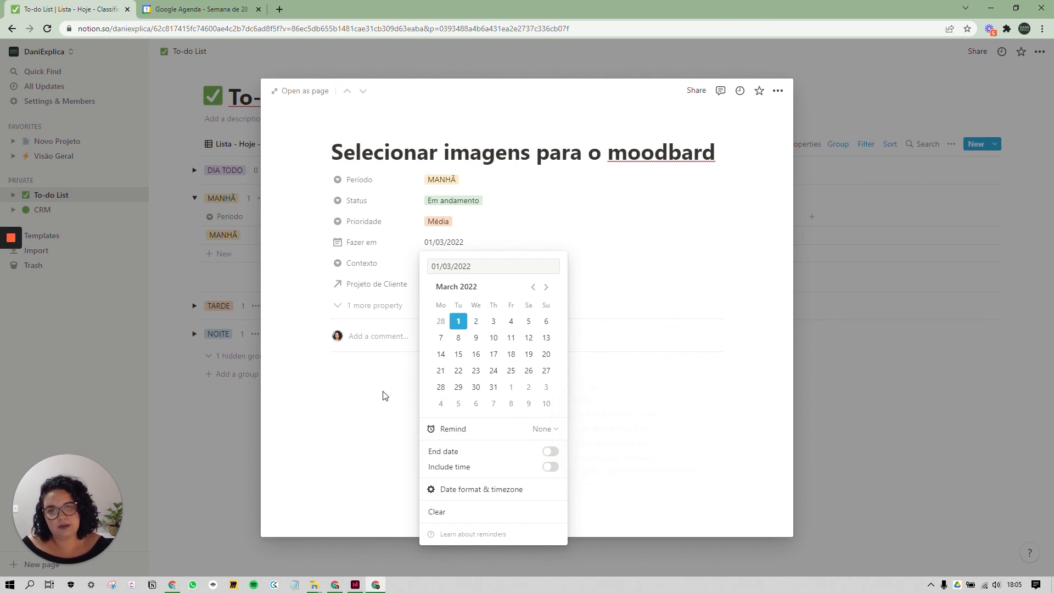
{"action": "key", "text": "Escape"}
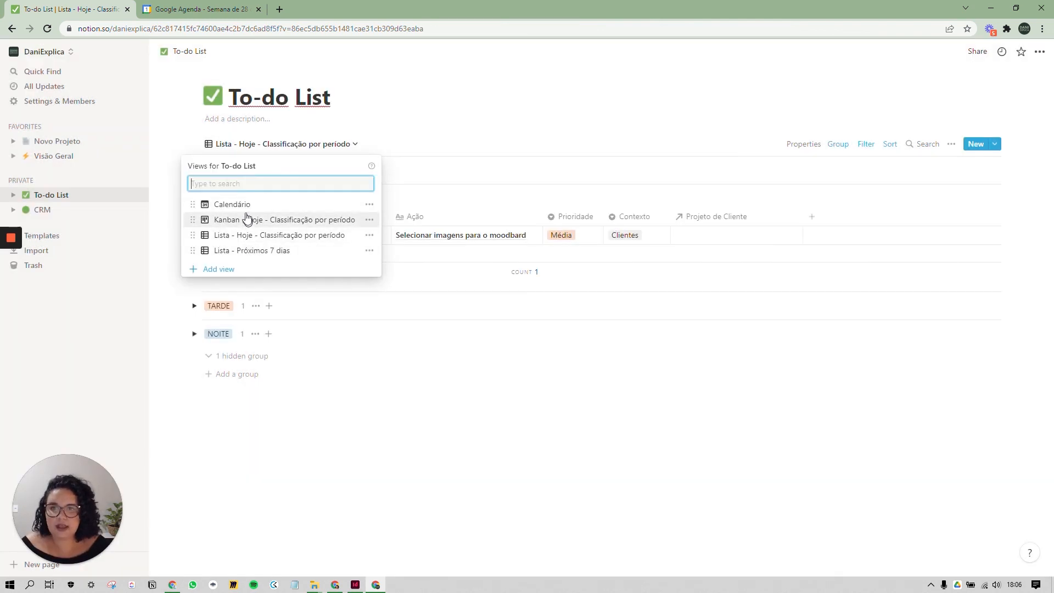
Switch the To-do List to the Calendário view and place the Período property above Projeto de Cliente on its cards
{"action": "left_click", "coordinate": [248, 204]}
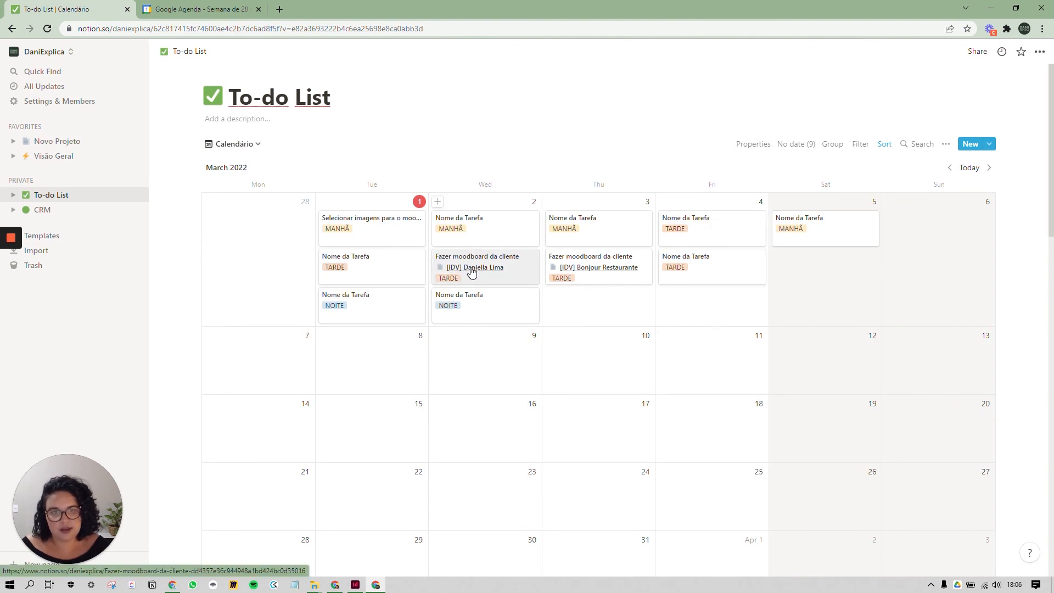
{"action": "left_click", "coordinate": [946, 144]}
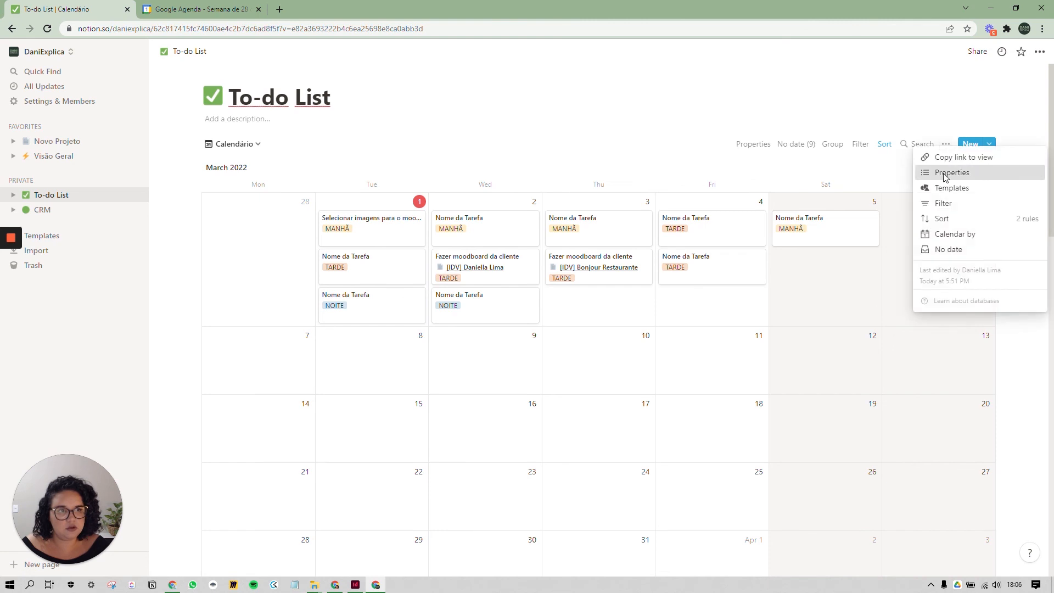
{"action": "left_click", "coordinate": [944, 173]}
{"action": "left_click_drag", "start_coordinate": [655, 220], "coordinate": [654, 205]}
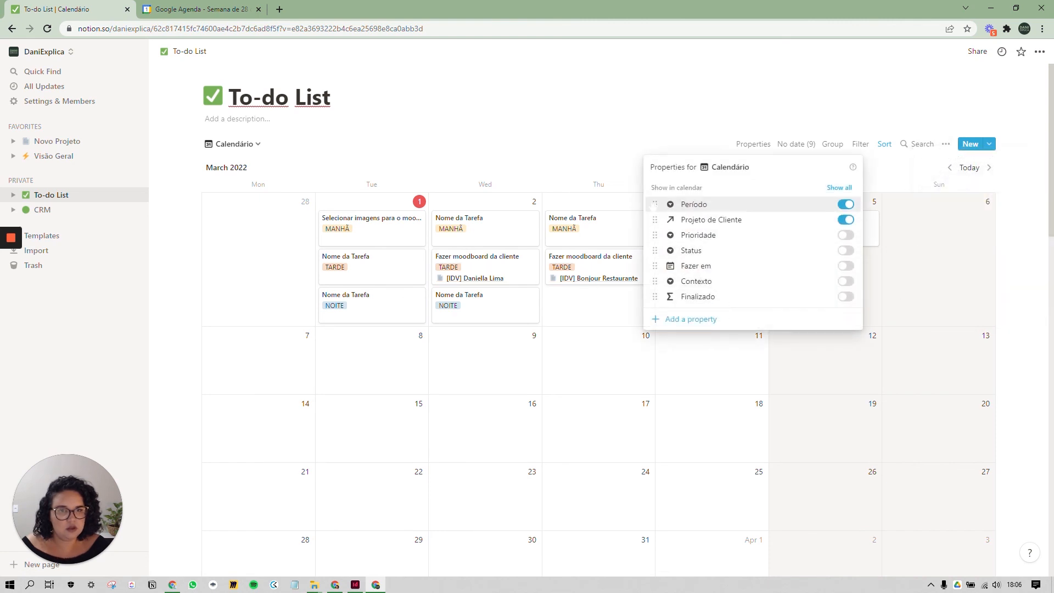
{"action": "left_click", "coordinate": [570, 303]}
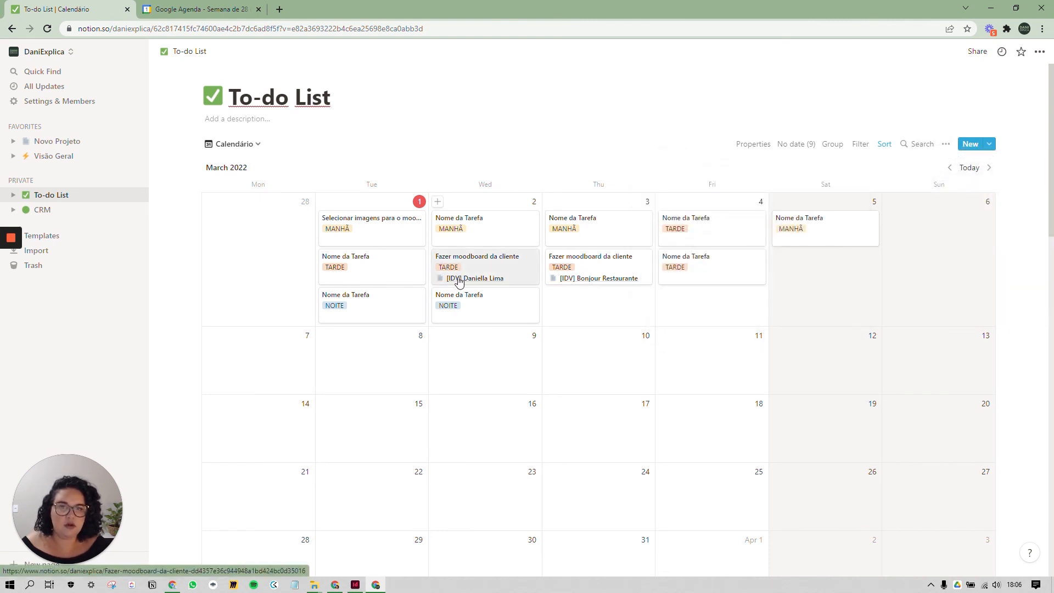
Hide and show the Projeto de Cliente property on the calendar cards, leaving it shown, and close the property settings
{"action": "left_click", "coordinate": [945, 144]}
{"action": "left_click", "coordinate": [946, 170]}
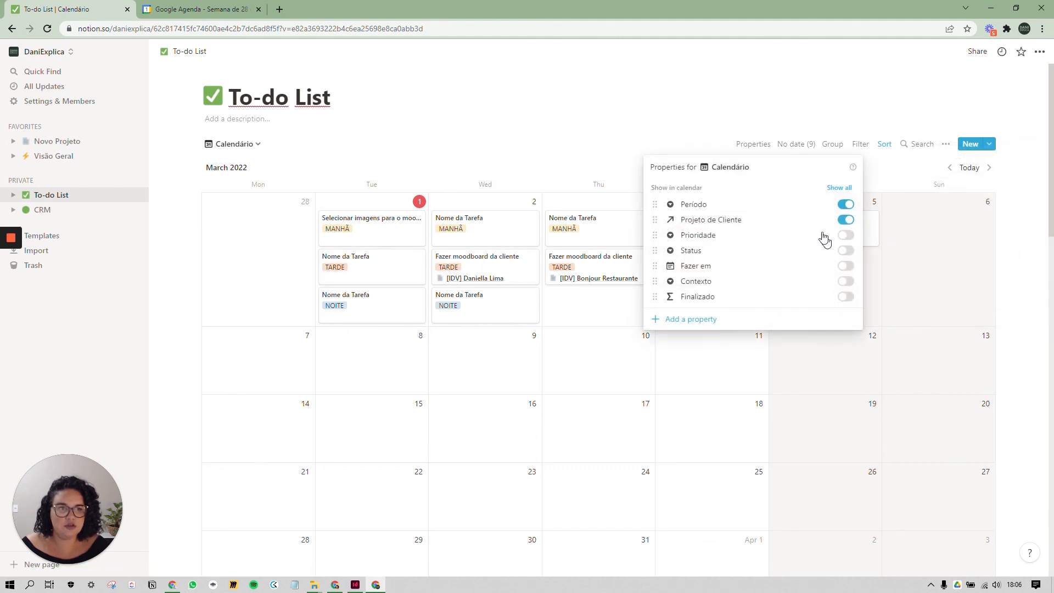
{"action": "left_click", "coordinate": [847, 216]}
{"action": "left_click", "coordinate": [848, 222]}
{"action": "left_click", "coordinate": [848, 221]}
{"action": "left_click", "coordinate": [848, 222]}
{"action": "left_click", "coordinate": [472, 272]}
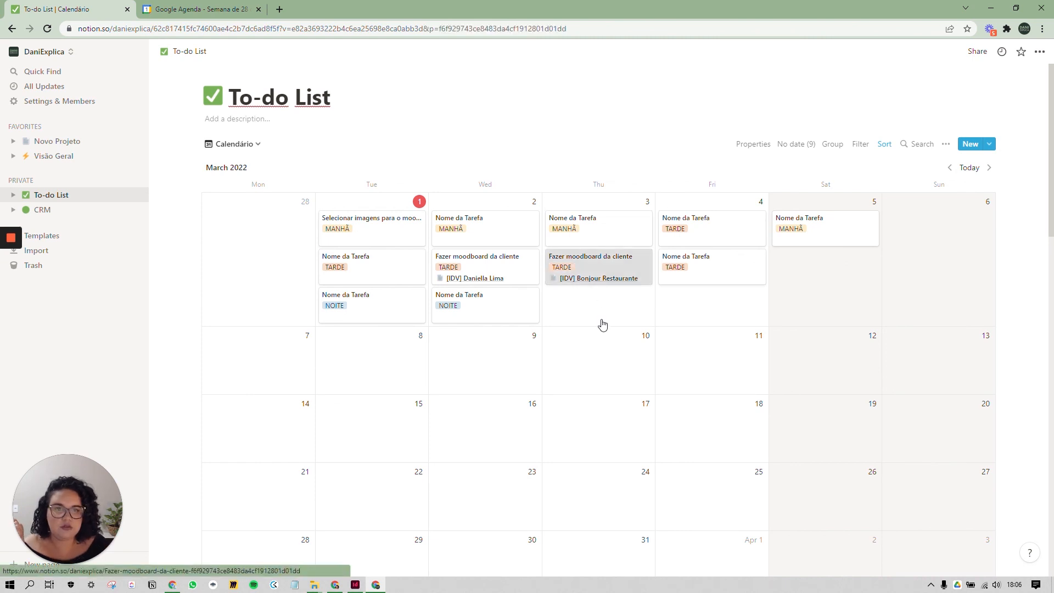
From the 3 March task "Fazer moodboard da cliente", open its linked project [IDV] Bonjour Restaurante, look through that page, and return to the calendar
{"action": "left_click", "coordinate": [604, 279]}
{"action": "left_click", "coordinate": [477, 291]}
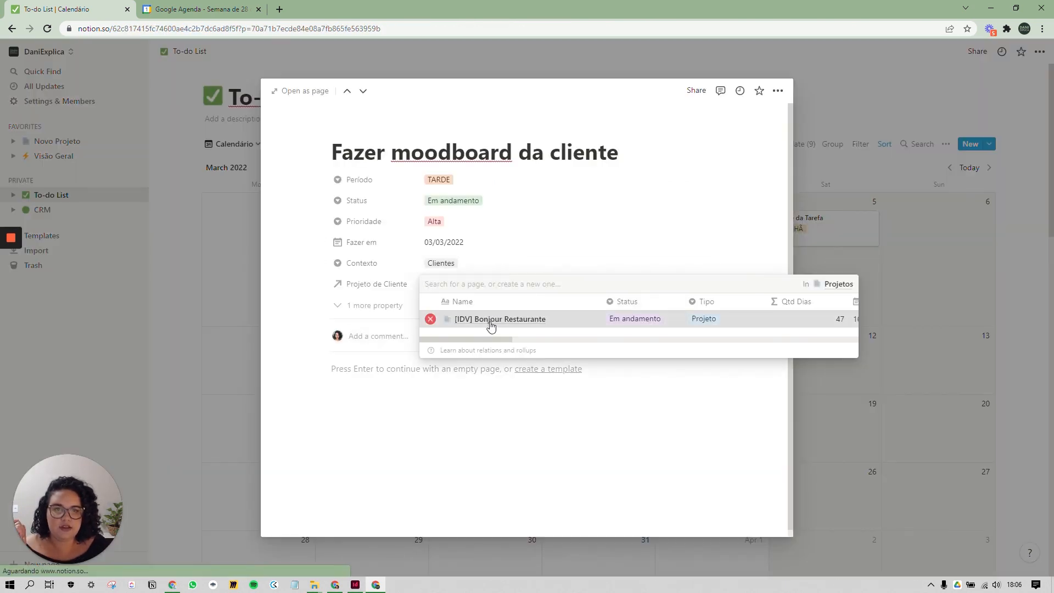
{"action": "left_click", "coordinate": [489, 323]}
{"action": "scroll", "coordinate": [504, 263], "scroll_direction": "down", "scroll_amount": 15}
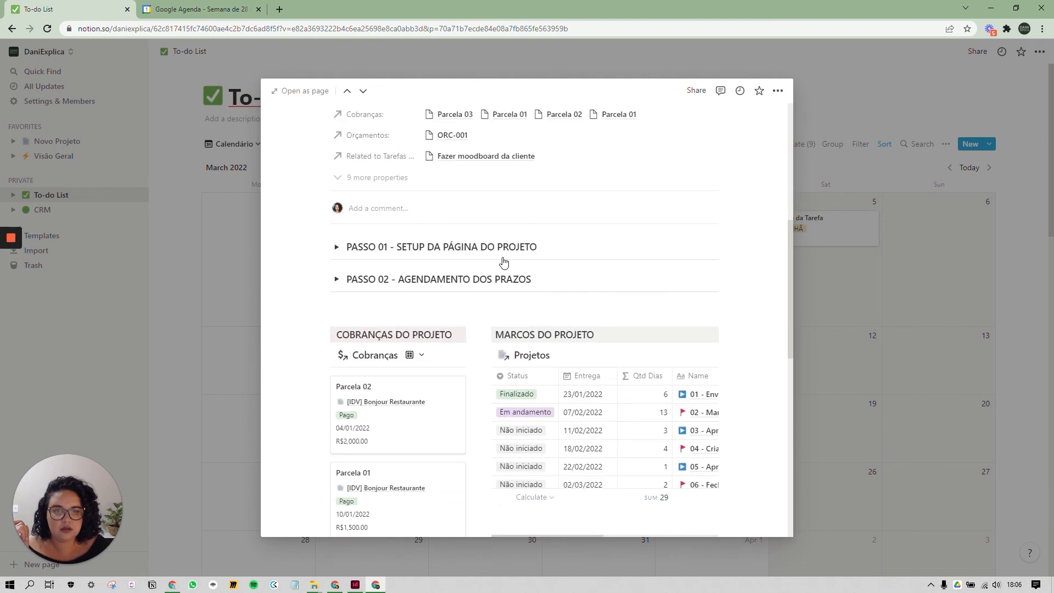
{"action": "left_click", "coordinate": [811, 338]}
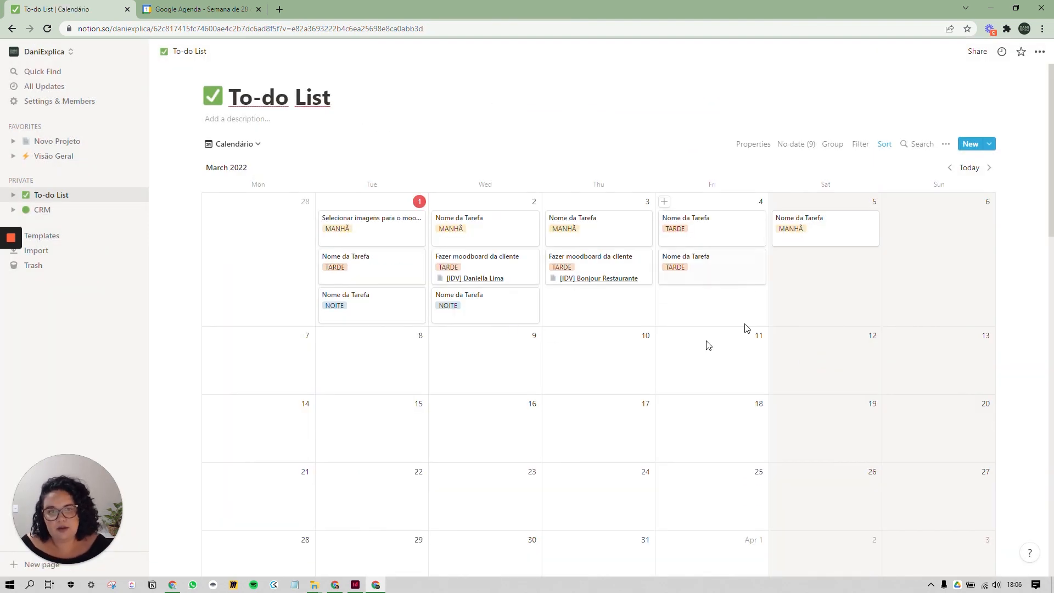